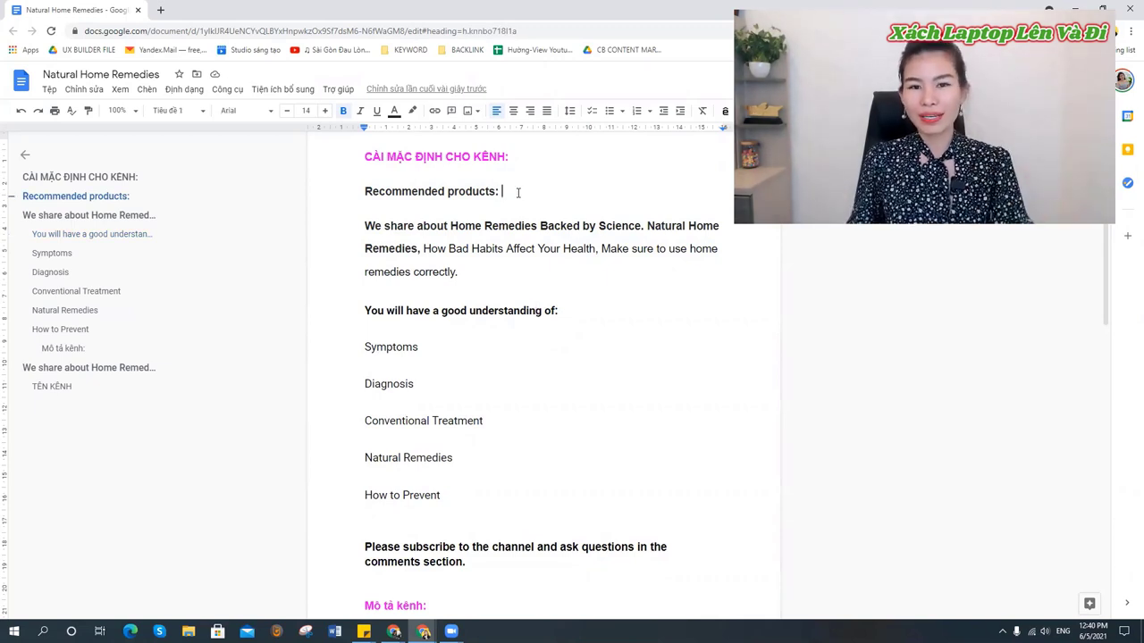
Copy the channel default text from "Recommended products:" through the request to subscribe and ask questions in the comments section.
{"action": "left_click", "coordinate": [551, 273]}
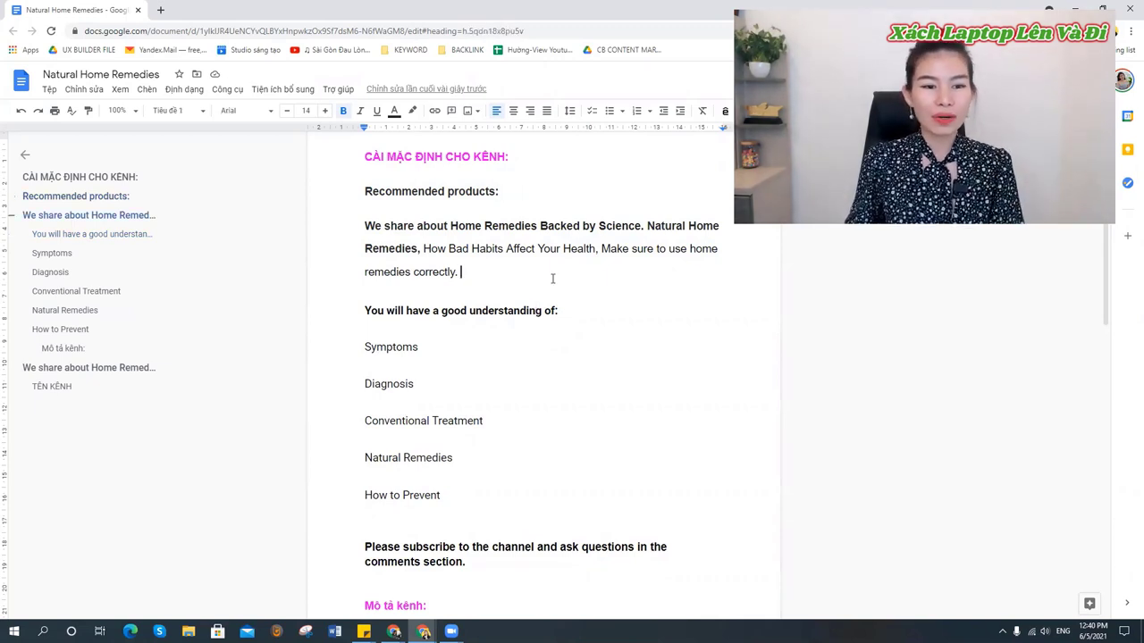
{"action": "left_click", "coordinate": [365, 190], "text": "shift"}
{"action": "left_click", "coordinate": [400, 251]}
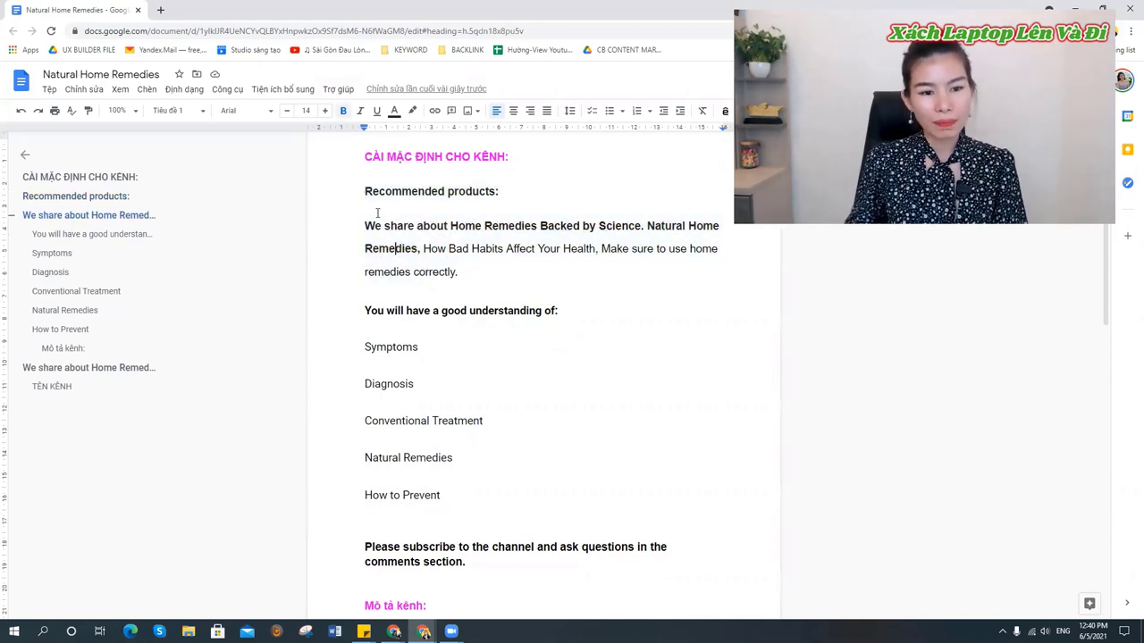
{"action": "left_click_drag", "start_coordinate": [365, 191], "coordinate": [492, 566]}
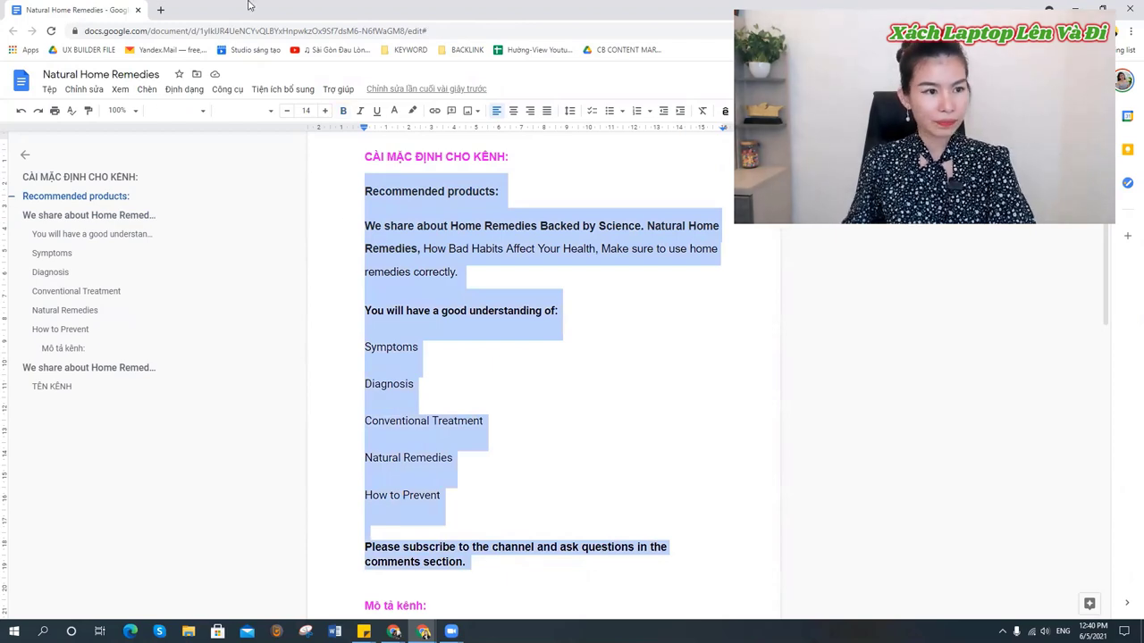
{"action": "key", "text": "alt+Tab"}
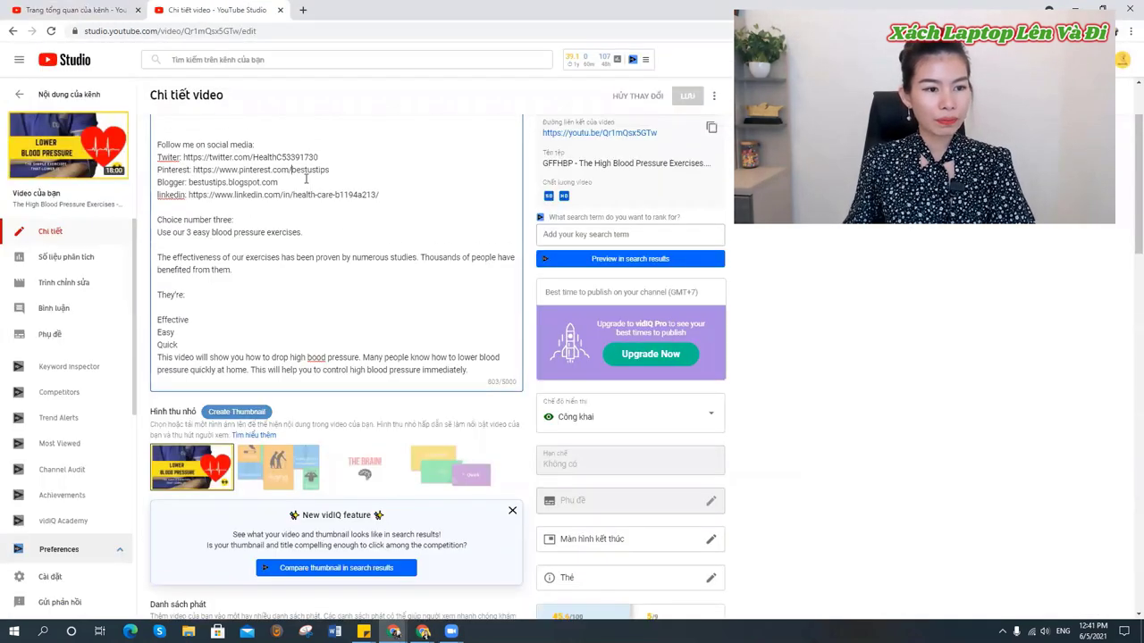
{"action": "scroll", "coordinate": [306, 179], "scroll_direction": "up", "scroll_amount": 2}
{"action": "left_click", "coordinate": [80, 10]}
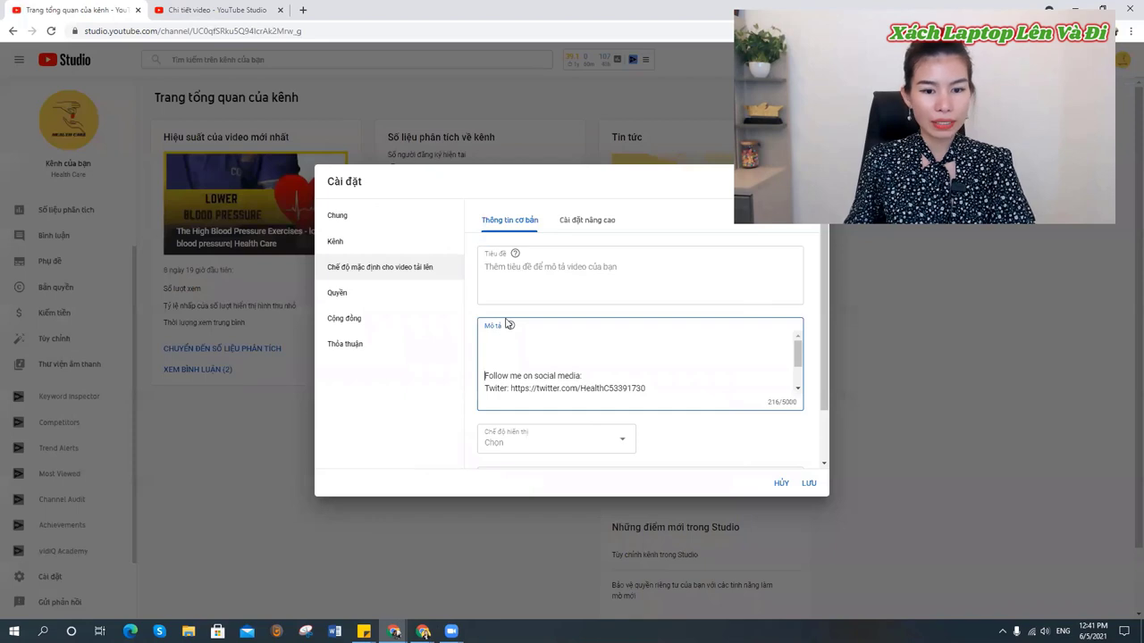
{"action": "key", "text": "ctrl+v"}
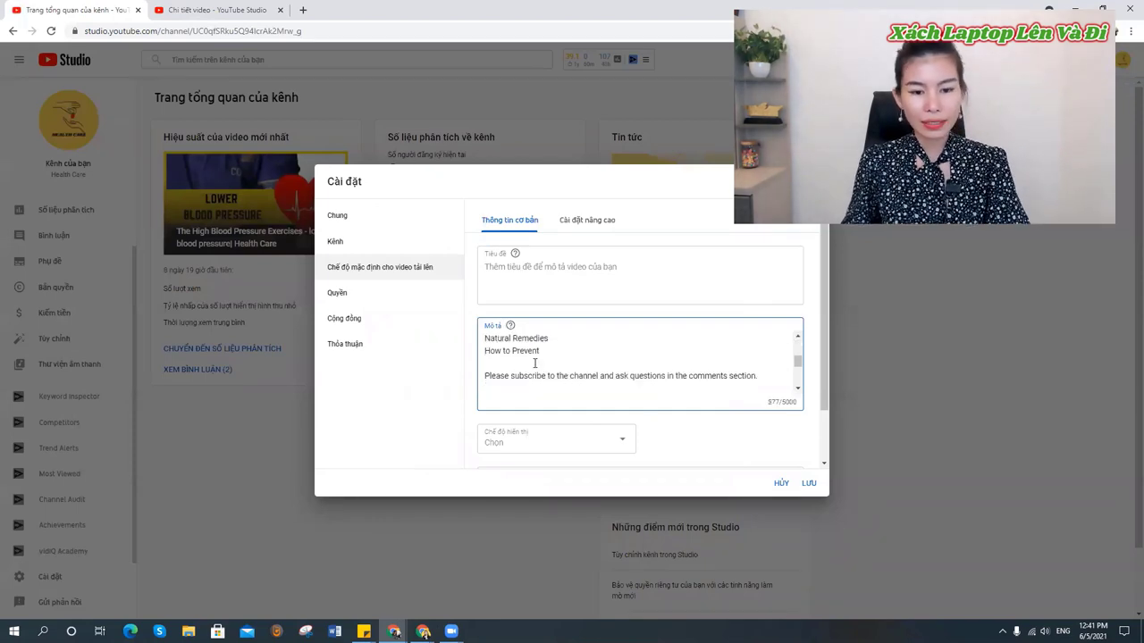
Remove the extra blank lines above "Follow me on social media:" in the default description.
{"action": "scroll", "coordinate": [534, 363], "scroll_direction": "down", "scroll_amount": 5}
{"action": "scroll", "coordinate": [532, 322], "scroll_direction": "up", "scroll_amount": 2}
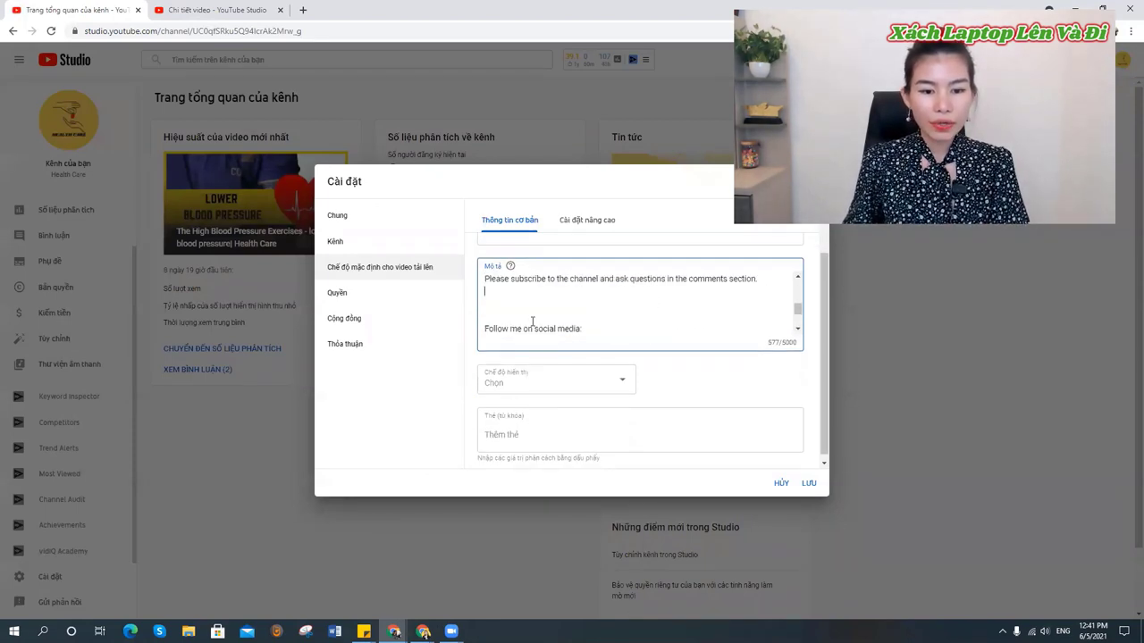
{"action": "left_click", "coordinate": [502, 323]}
{"action": "key", "text": "BackSpace"}
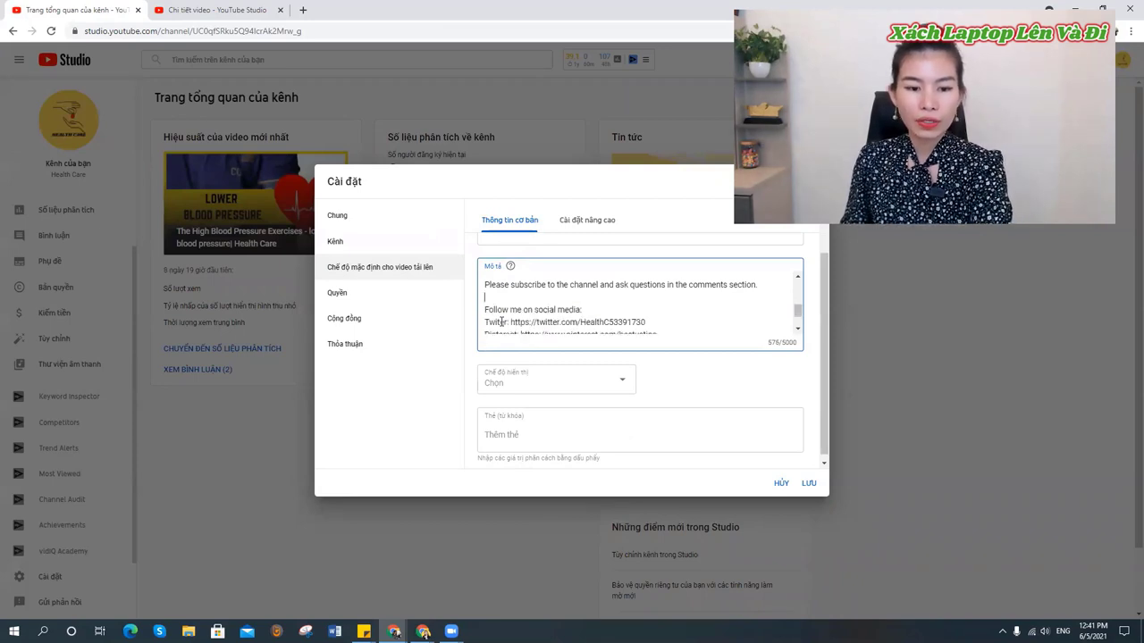
Insert a blank line after "Recommended products:" at the start of the default description.
{"action": "scroll", "coordinate": [588, 313], "scroll_direction": "up", "scroll_amount": 3}
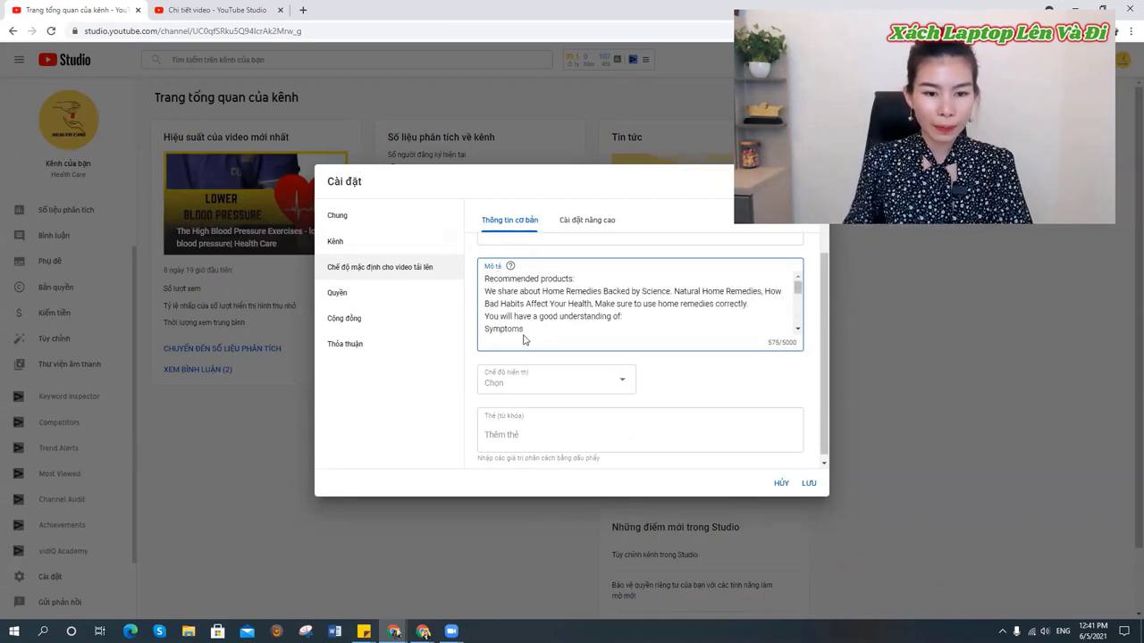
{"action": "scroll", "coordinate": [581, 333], "scroll_direction": "up", "scroll_amount": 1}
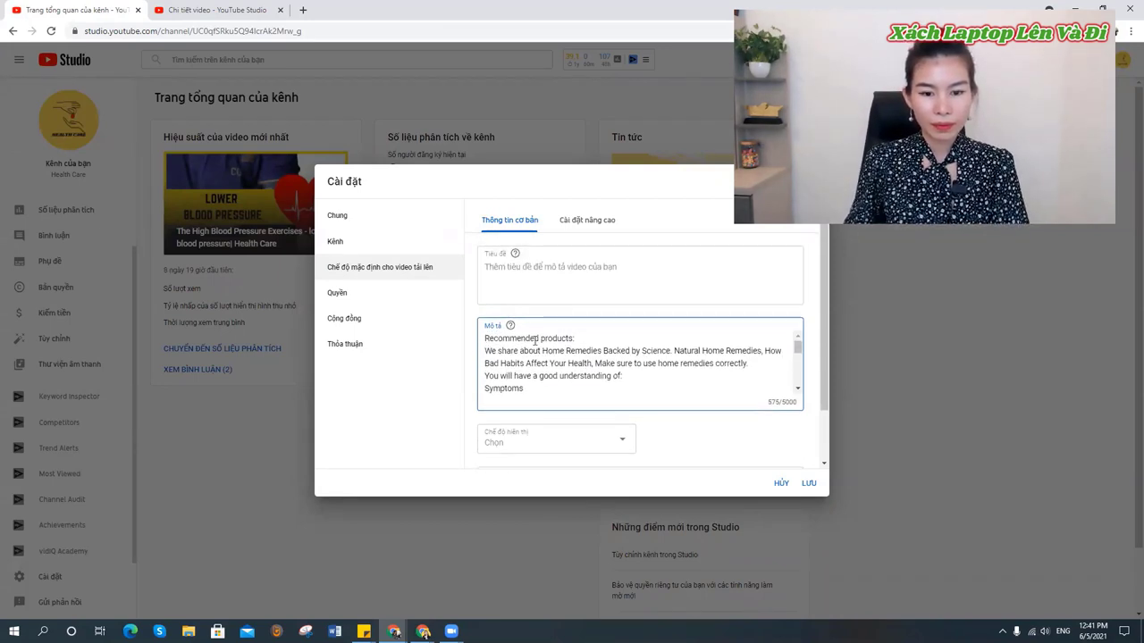
{"action": "left_click", "coordinate": [580, 338]}
{"action": "key", "text": "Return"}
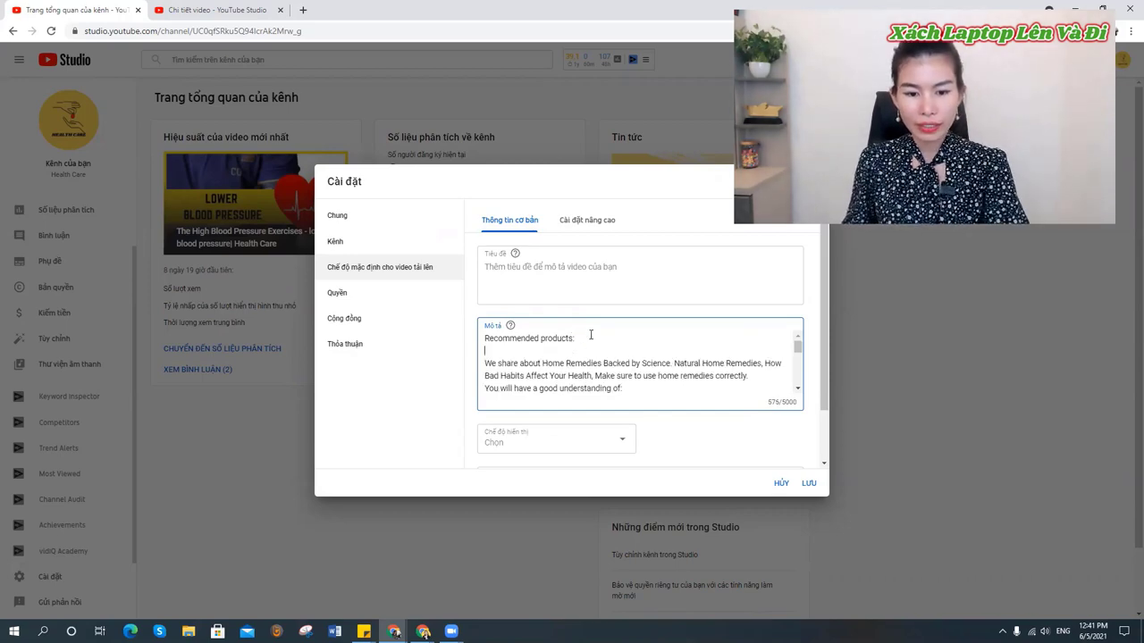
{"action": "scroll", "coordinate": [577, 346], "scroll_direction": "down", "scroll_amount": 5}
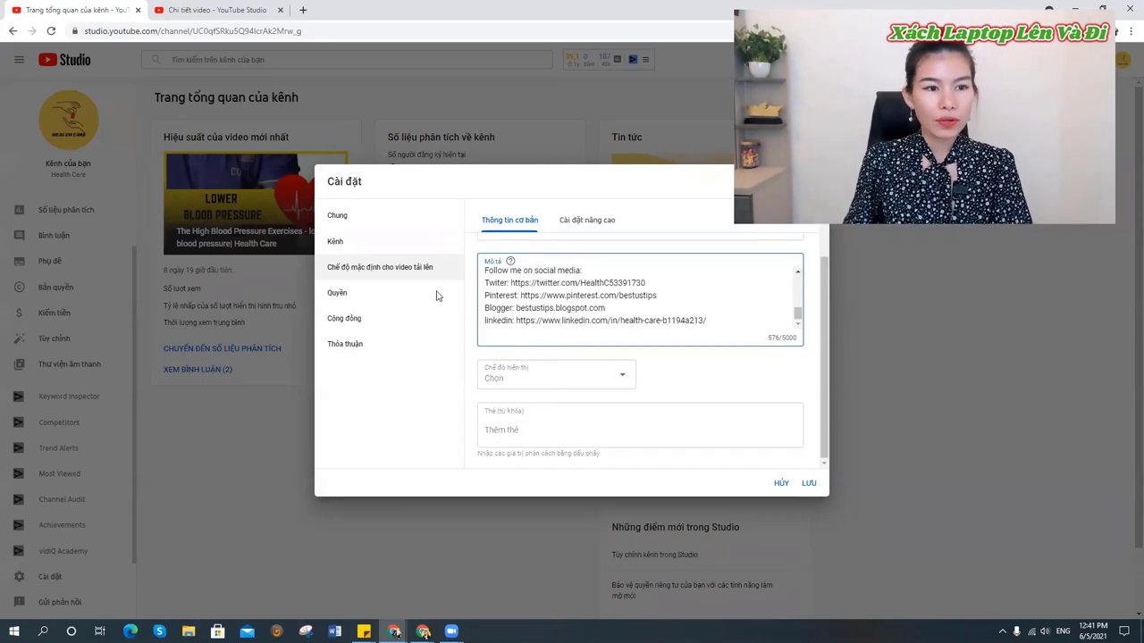
Open facebook.com in a new browser tab and start a new post.
{"action": "left_click", "coordinate": [304, 11]}
{"action": "type", "text": "facebook.com"}
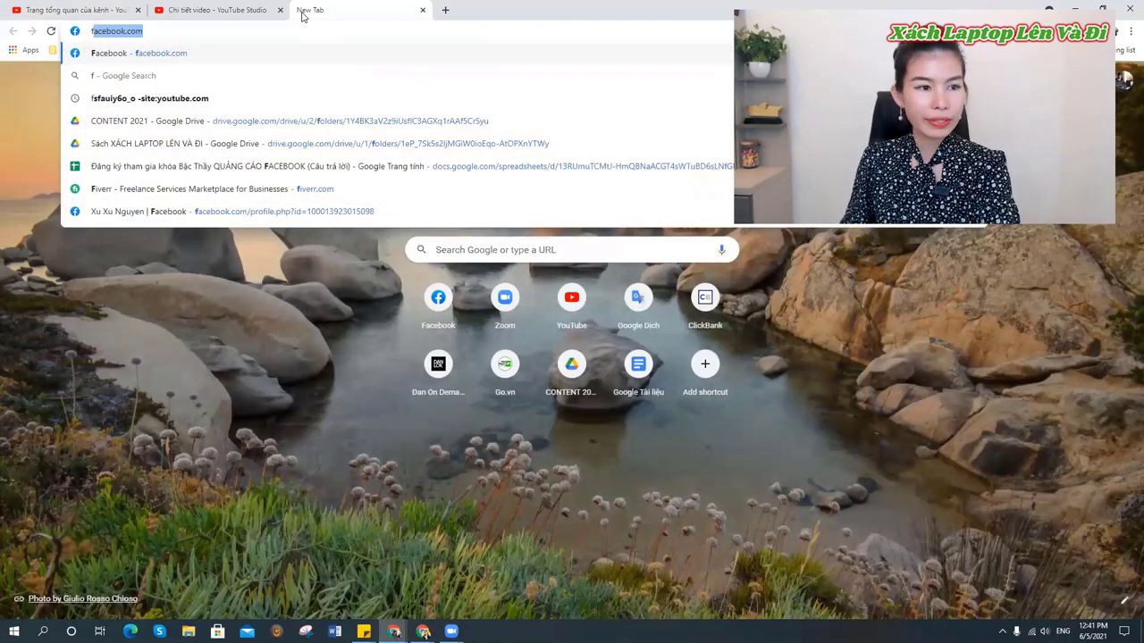
{"action": "key", "text": "Return"}
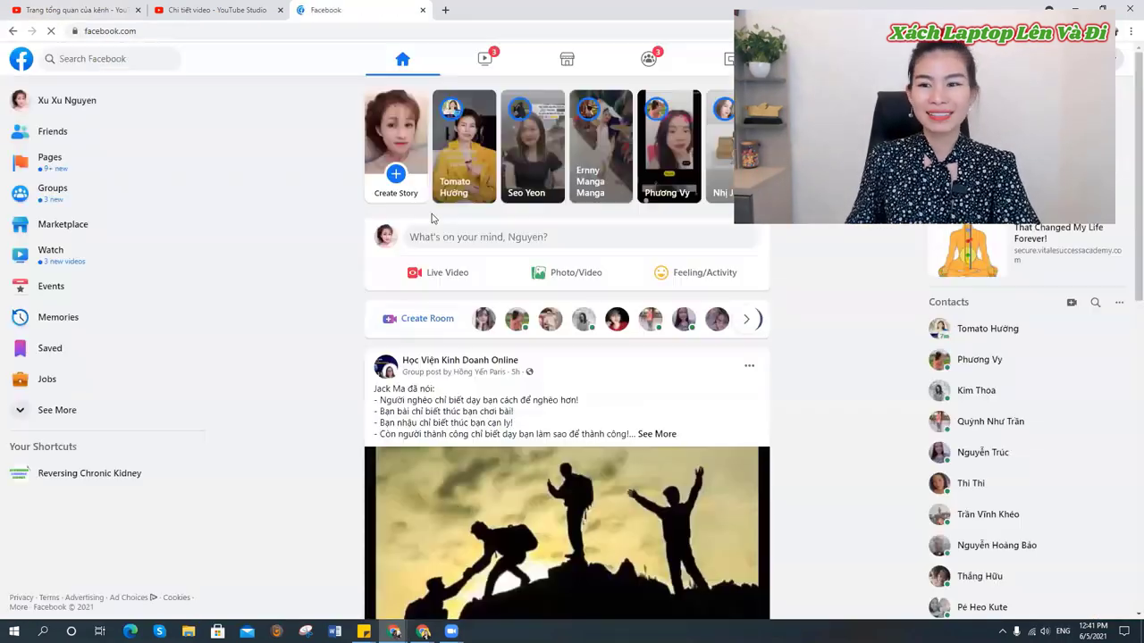
{"action": "left_click", "coordinate": [493, 241]}
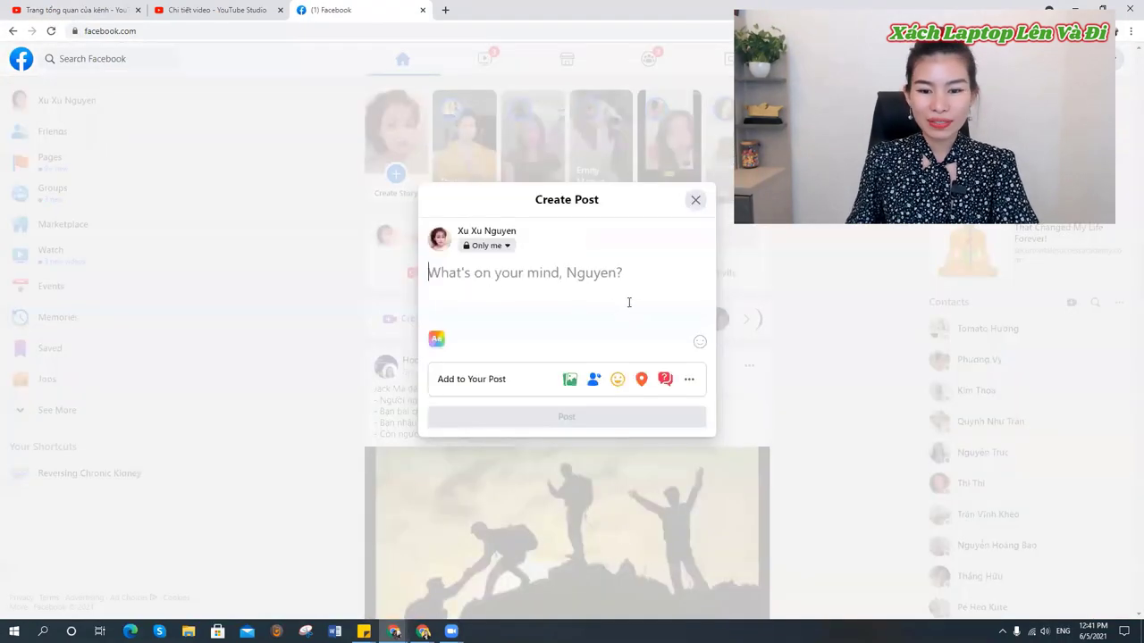
Insert the green check mark emoji from the symbols category into the Facebook post.
{"action": "left_click", "coordinate": [701, 344]}
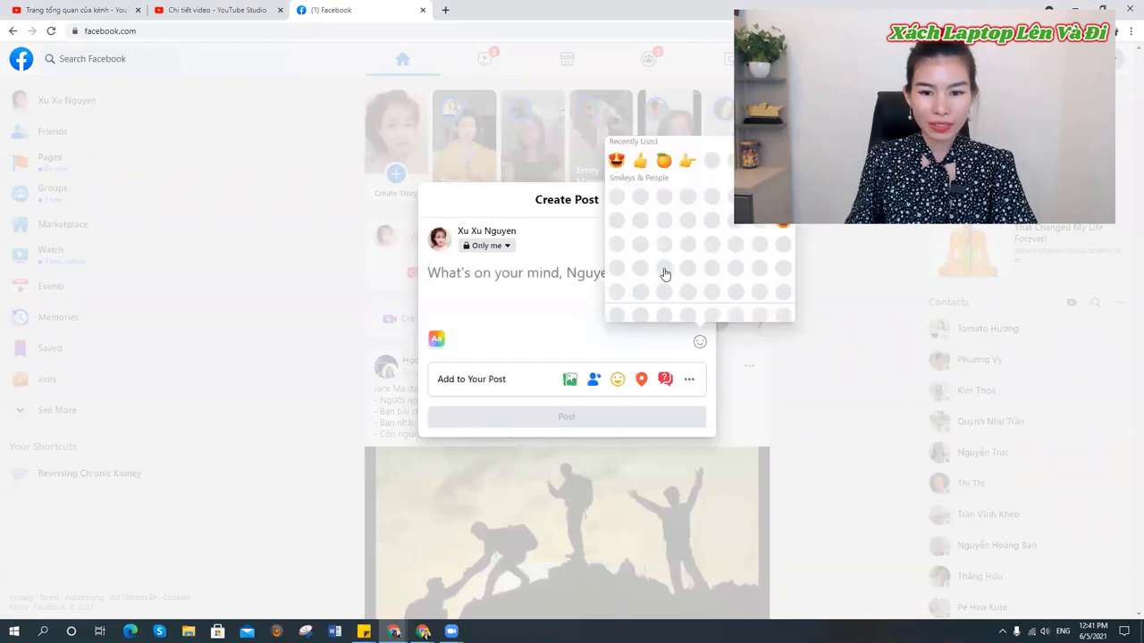
{"action": "scroll", "coordinate": [681, 261], "scroll_direction": "down", "scroll_amount": 10}
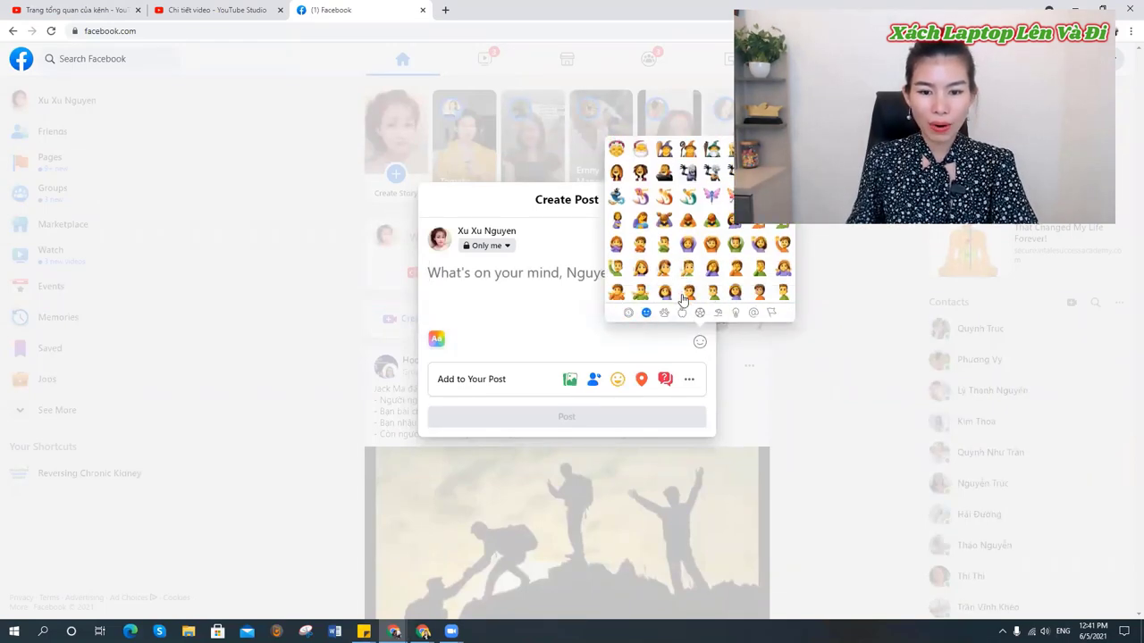
{"action": "scroll", "coordinate": [681, 300], "scroll_direction": "down", "scroll_amount": 5}
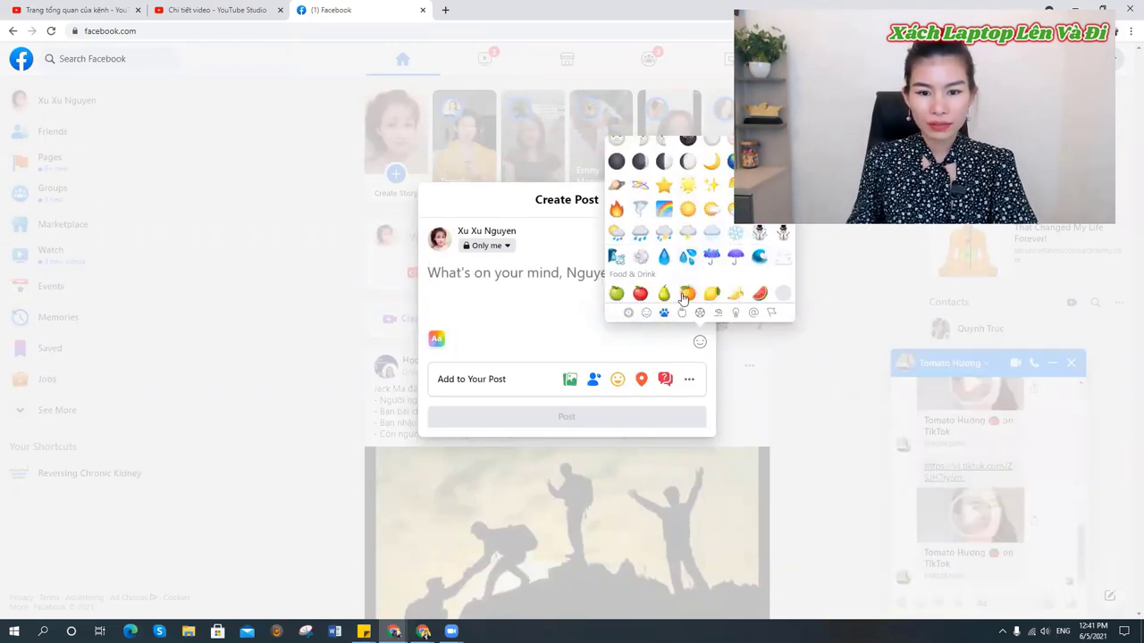
{"action": "scroll", "coordinate": [664, 275], "scroll_direction": "down", "scroll_amount": 8}
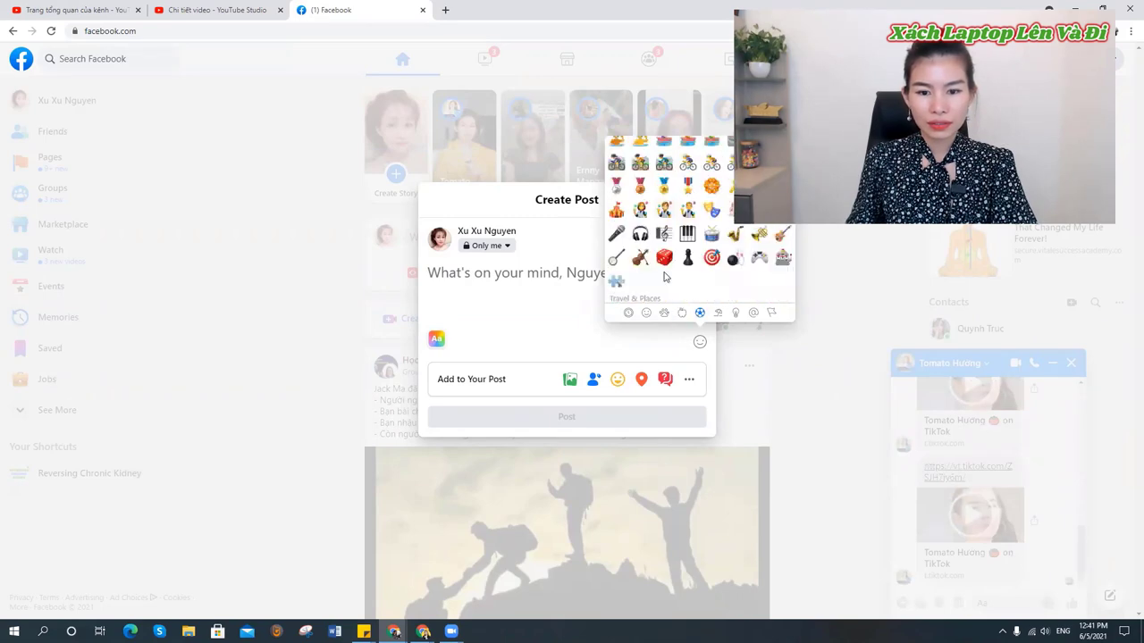
{"action": "scroll", "coordinate": [666, 277], "scroll_direction": "down", "scroll_amount": 10}
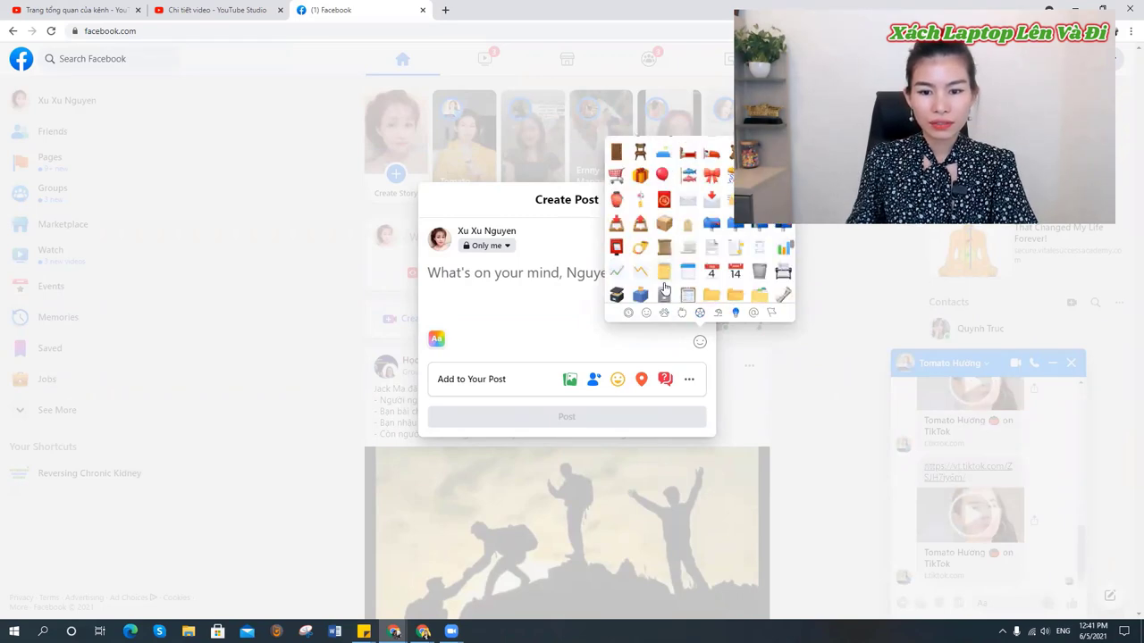
{"action": "scroll", "coordinate": [666, 286], "scroll_direction": "up", "scroll_amount": 3}
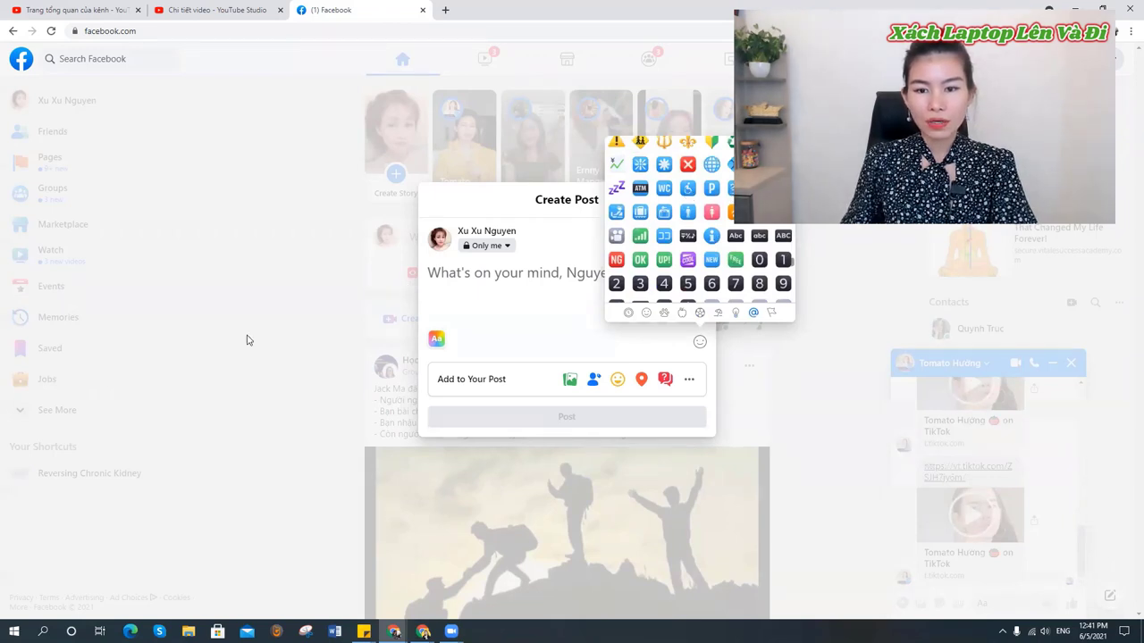
{"action": "scroll", "coordinate": [669, 235], "scroll_direction": "down", "scroll_amount": 2}
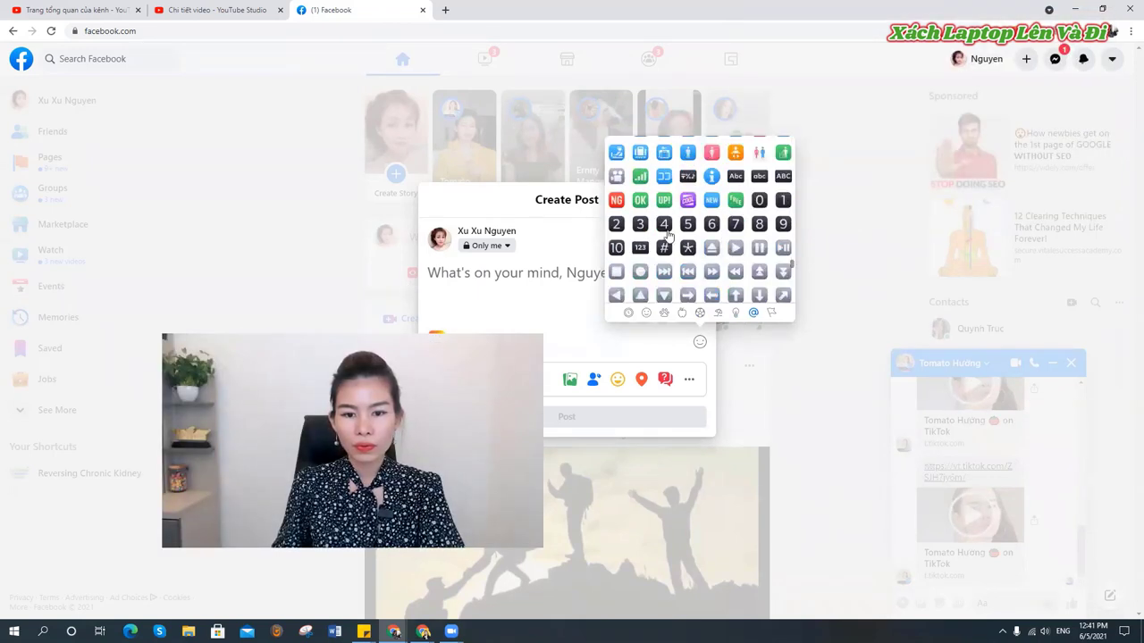
{"action": "scroll", "coordinate": [668, 235], "scroll_direction": "up", "scroll_amount": 5}
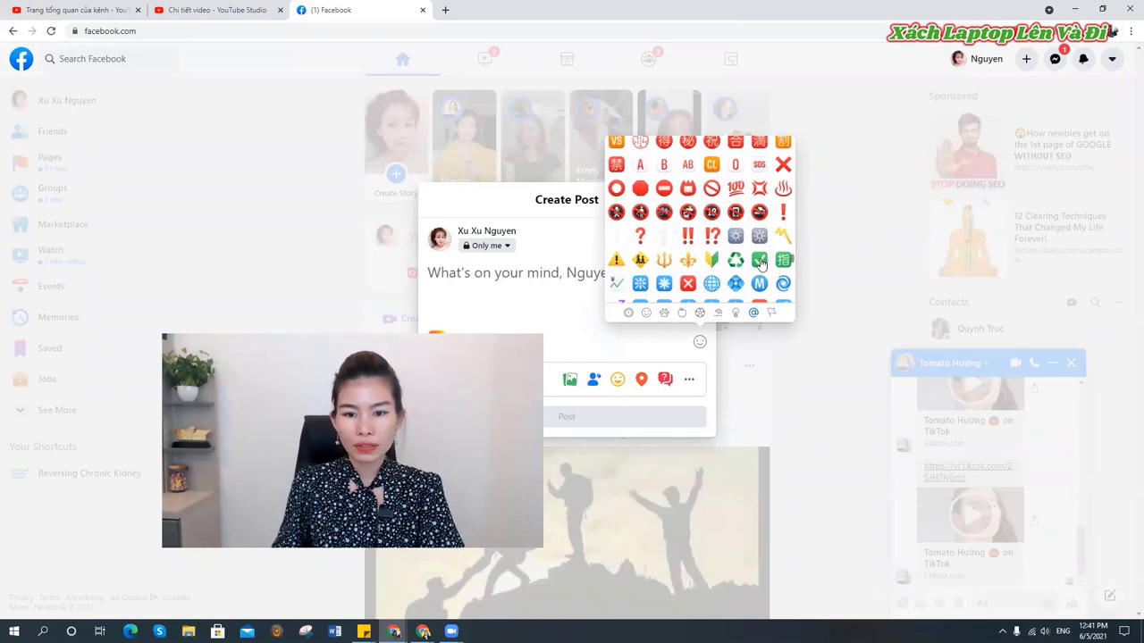
{"action": "left_click", "coordinate": [759, 260]}
Add two blue right-arrow emojis after the check mark in the post.
{"action": "scroll", "coordinate": [746, 277], "scroll_direction": "down", "scroll_amount": 6}
{"action": "scroll", "coordinate": [735, 283], "scroll_direction": "up", "scroll_amount": 3}
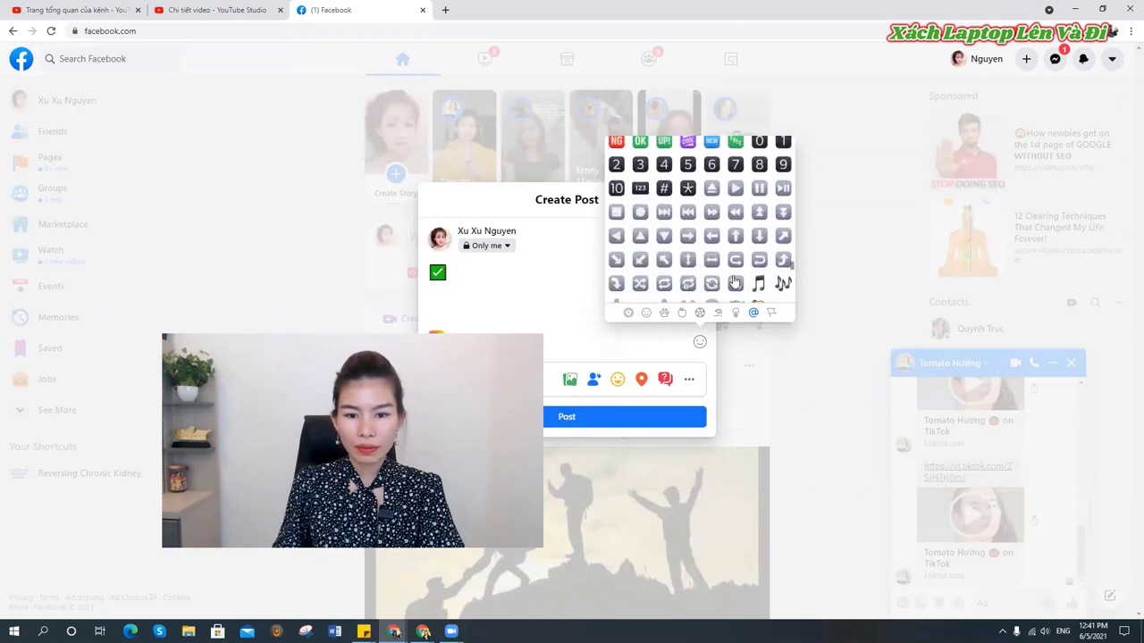
{"action": "scroll", "coordinate": [685, 271], "scroll_direction": "down", "scroll_amount": 5}
{"action": "scroll", "coordinate": [685, 266], "scroll_direction": "down", "scroll_amount": 6}
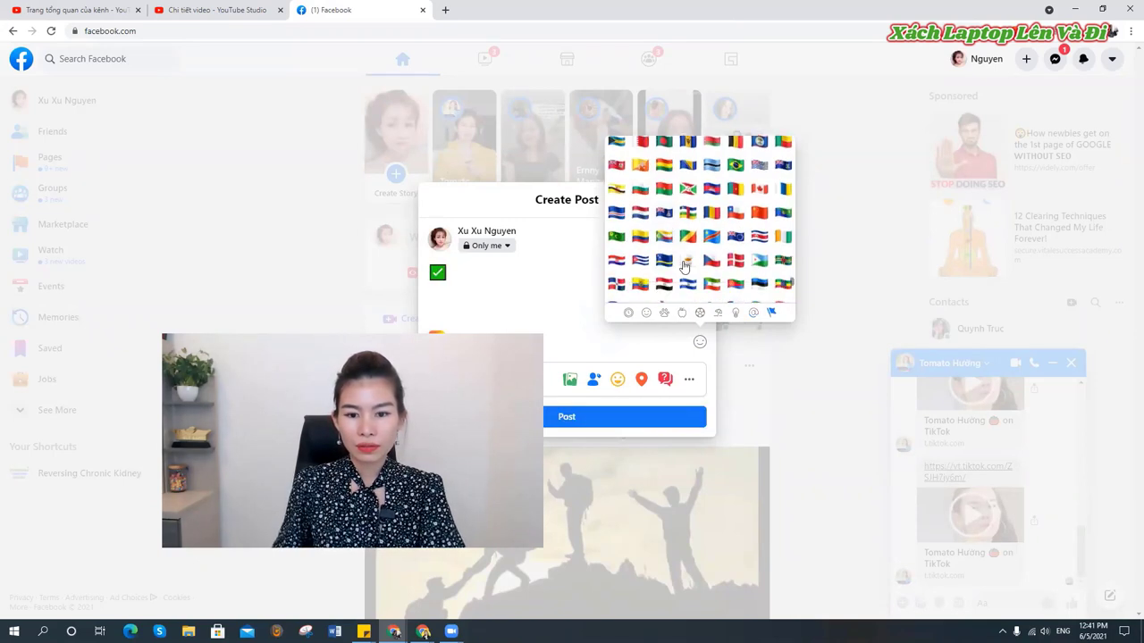
{"action": "scroll", "coordinate": [684, 266], "scroll_direction": "up", "scroll_amount": 10}
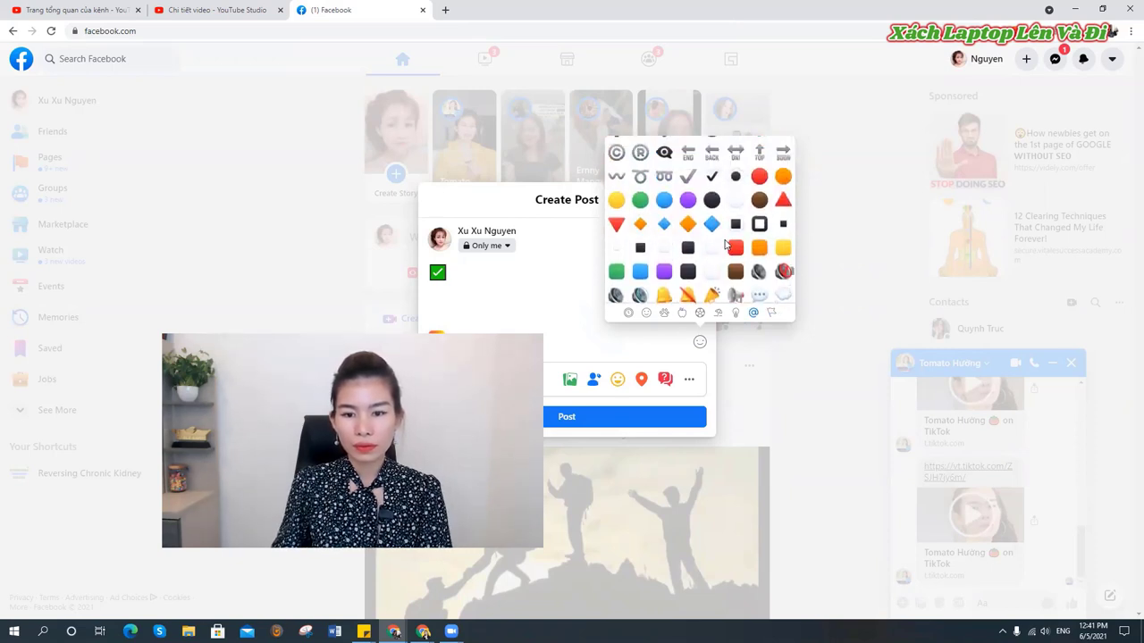
{"action": "scroll", "coordinate": [727, 246], "scroll_direction": "up", "scroll_amount": 1}
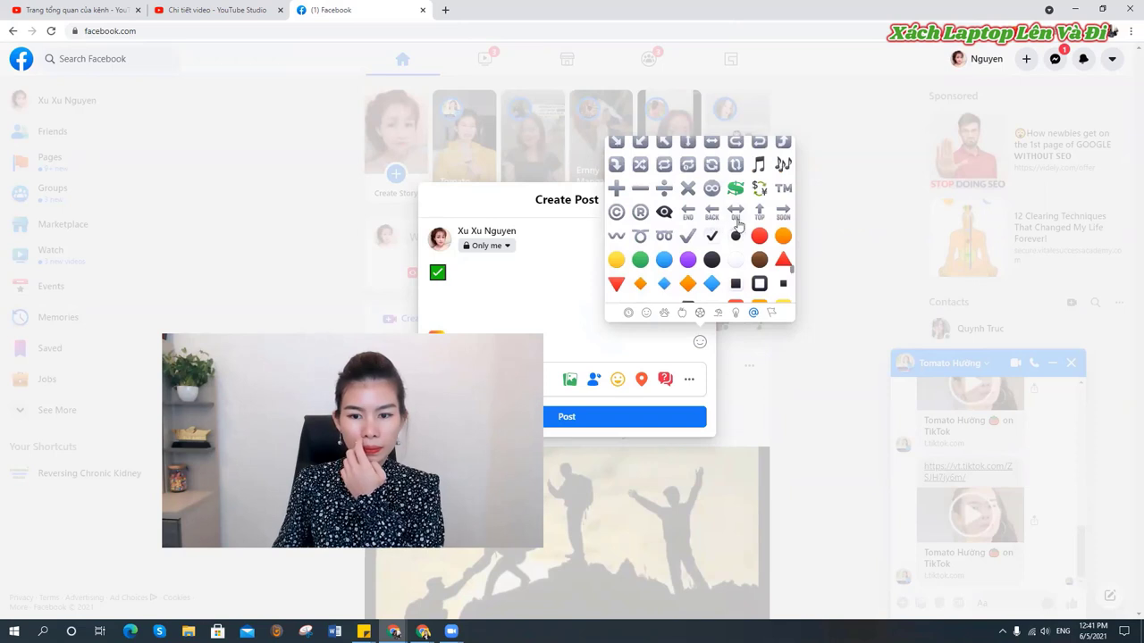
{"action": "scroll", "coordinate": [715, 252], "scroll_direction": "up", "scroll_amount": 1}
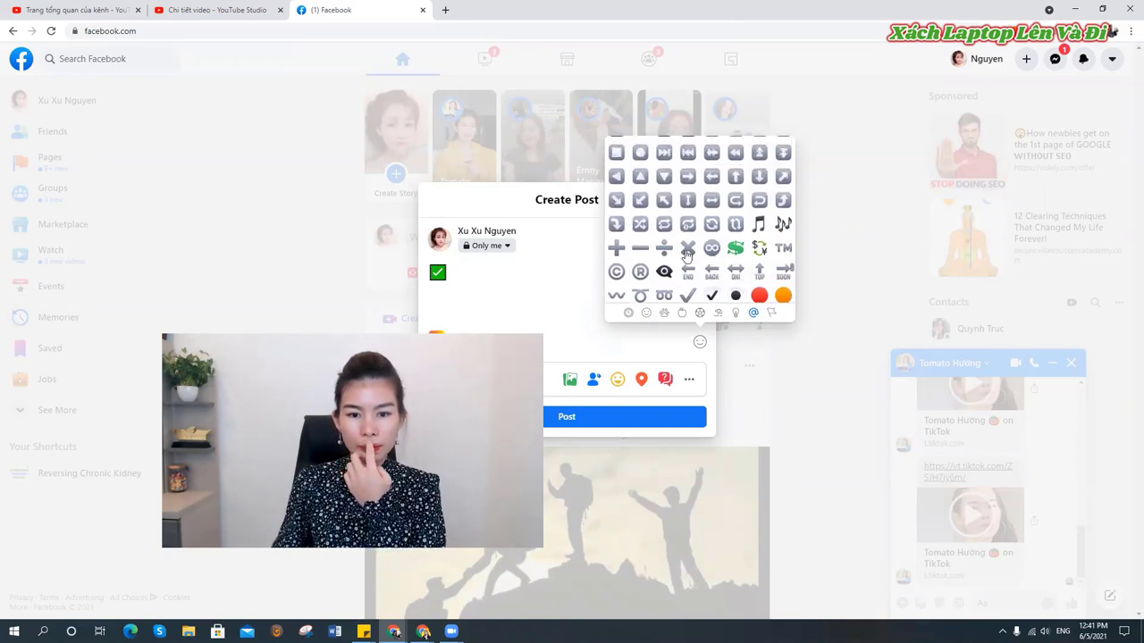
{"action": "left_click", "coordinate": [688, 178]}
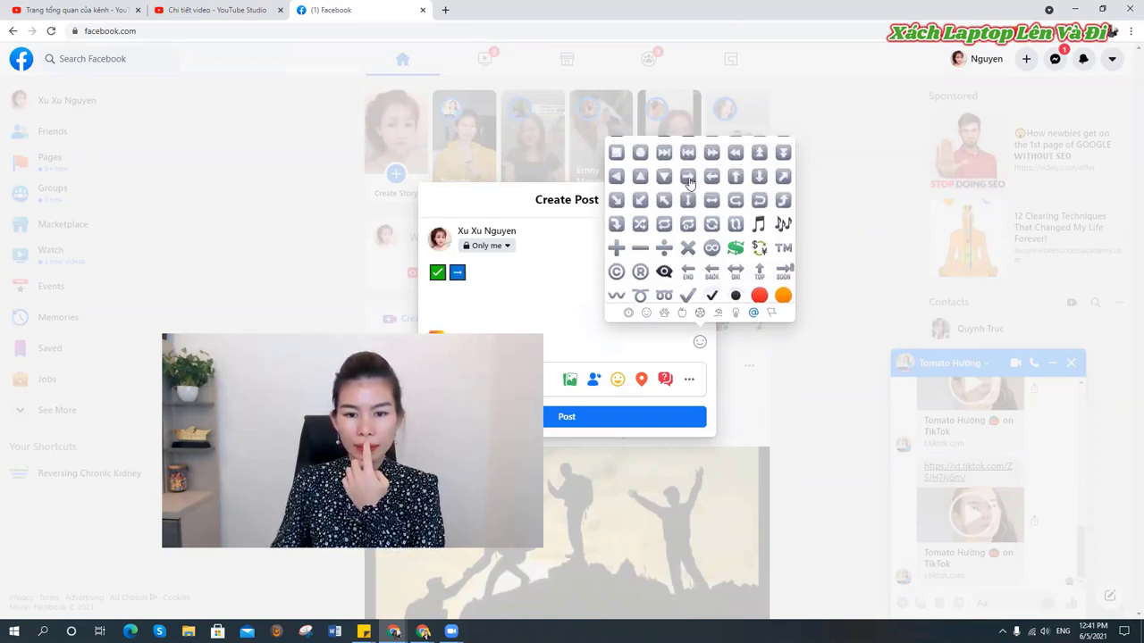
{"action": "left_click", "coordinate": [688, 182]}
Copy the check mark and two arrow emojis from the post and paste them before "Recommended products:" in YouTube Studio's default description.
{"action": "left_click_drag", "start_coordinate": [515, 273], "coordinate": [413, 273]}
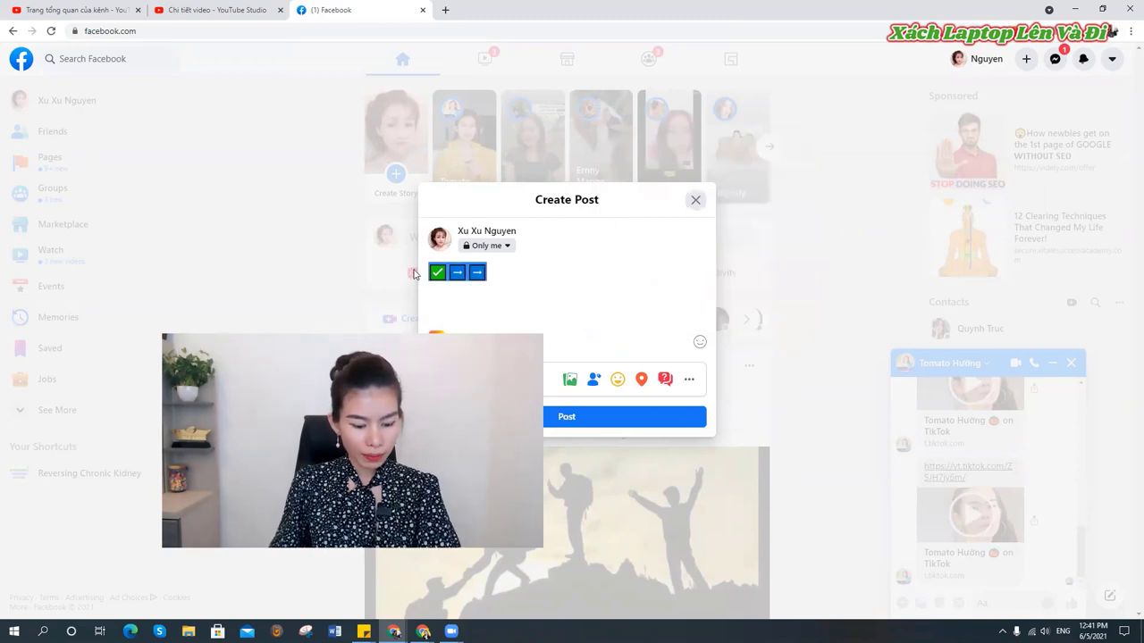
{"action": "left_click", "coordinate": [212, 10]}
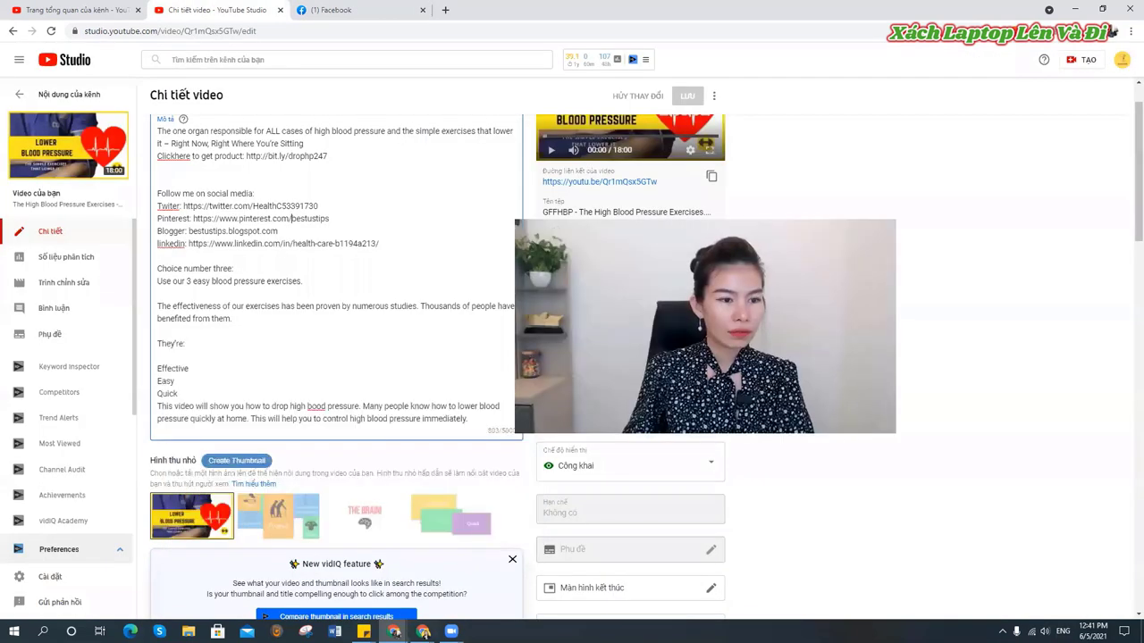
{"action": "left_click", "coordinate": [76, 10]}
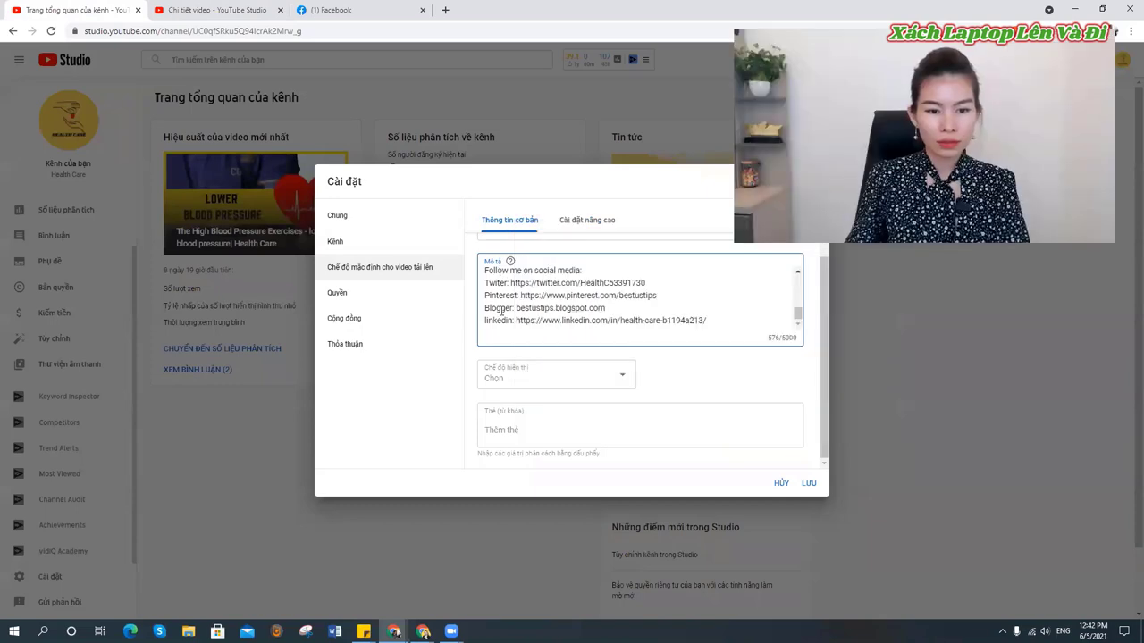
{"action": "scroll", "coordinate": [502, 311], "scroll_direction": "up", "scroll_amount": 5}
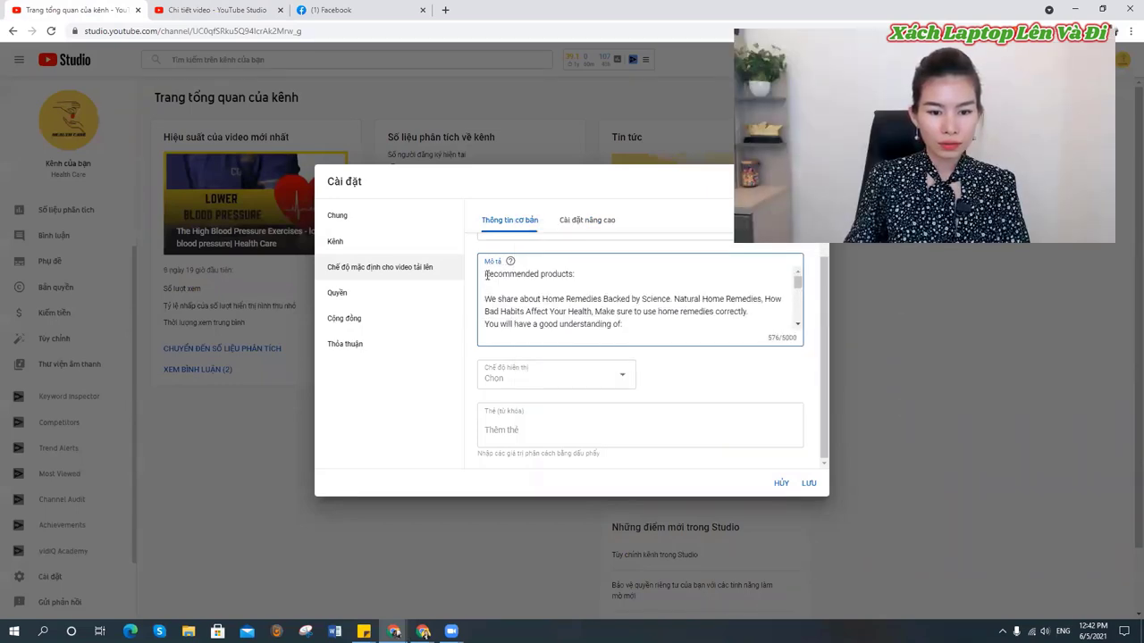
{"action": "type", "text": "✅🟦🟦"}
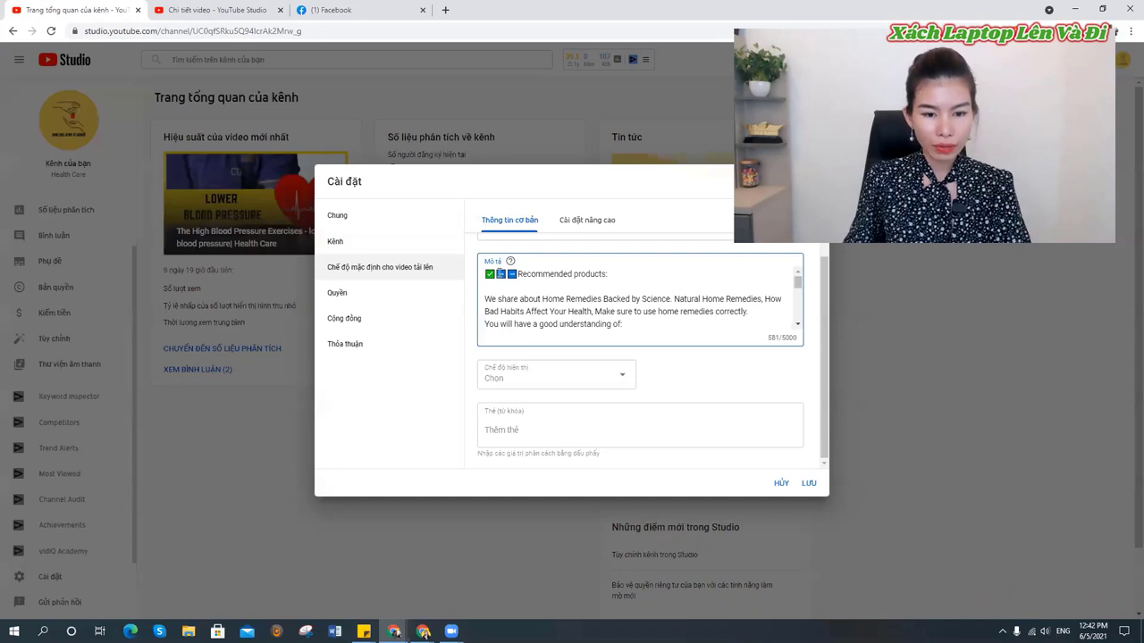
Cut the two blue arrow emojis from before "Recommended products:", keeping only the green check mark there.
{"action": "left_click_drag", "start_coordinate": [498, 276], "coordinate": [518, 276]}
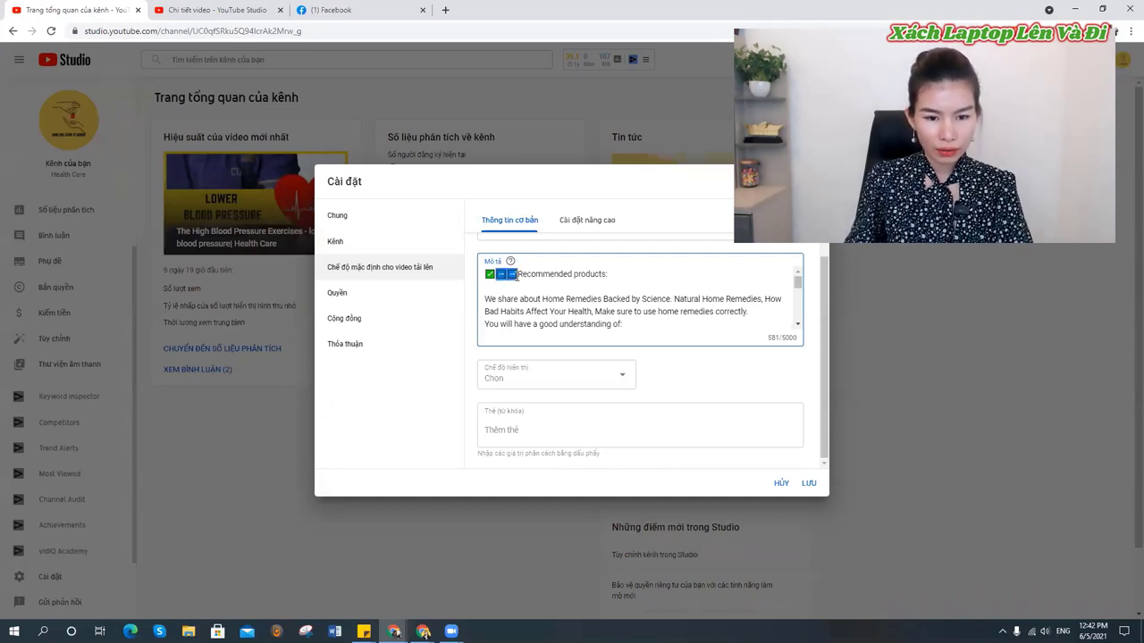
{"action": "key", "text": "BackSpace"}
{"action": "scroll", "coordinate": [523, 297], "scroll_direction": "down", "scroll_amount": 3}
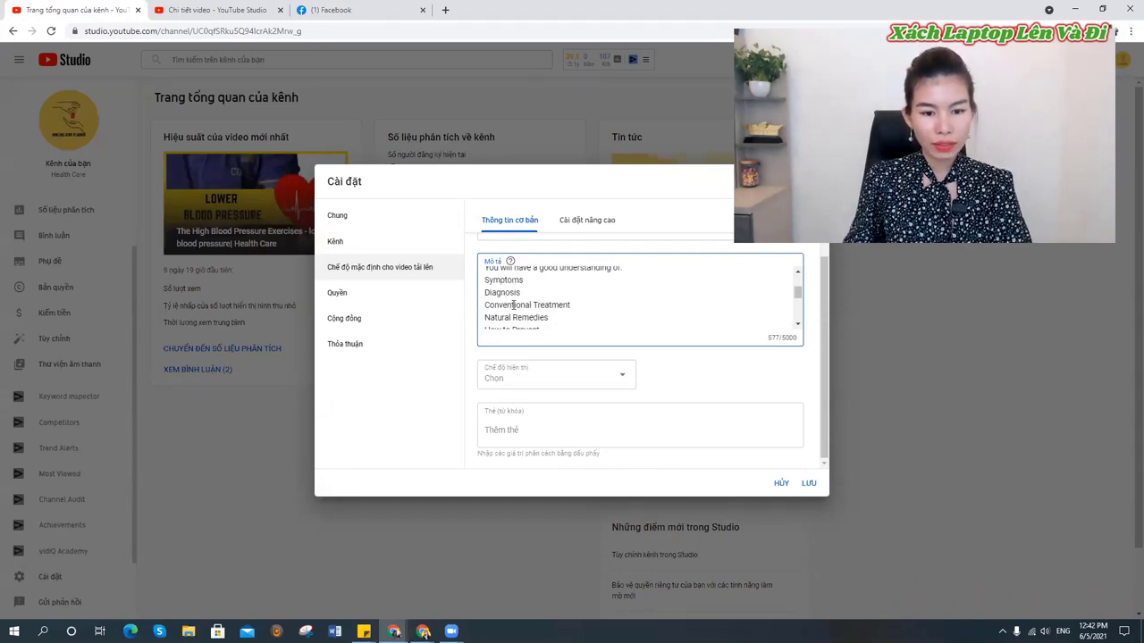
{"action": "scroll", "coordinate": [509, 298], "scroll_direction": "up", "scroll_amount": 2}
{"action": "scroll", "coordinate": [500, 299], "scroll_direction": "down", "scroll_amount": 3}
{"action": "scroll", "coordinate": [500, 300], "scroll_direction": "up", "scroll_amount": 5}
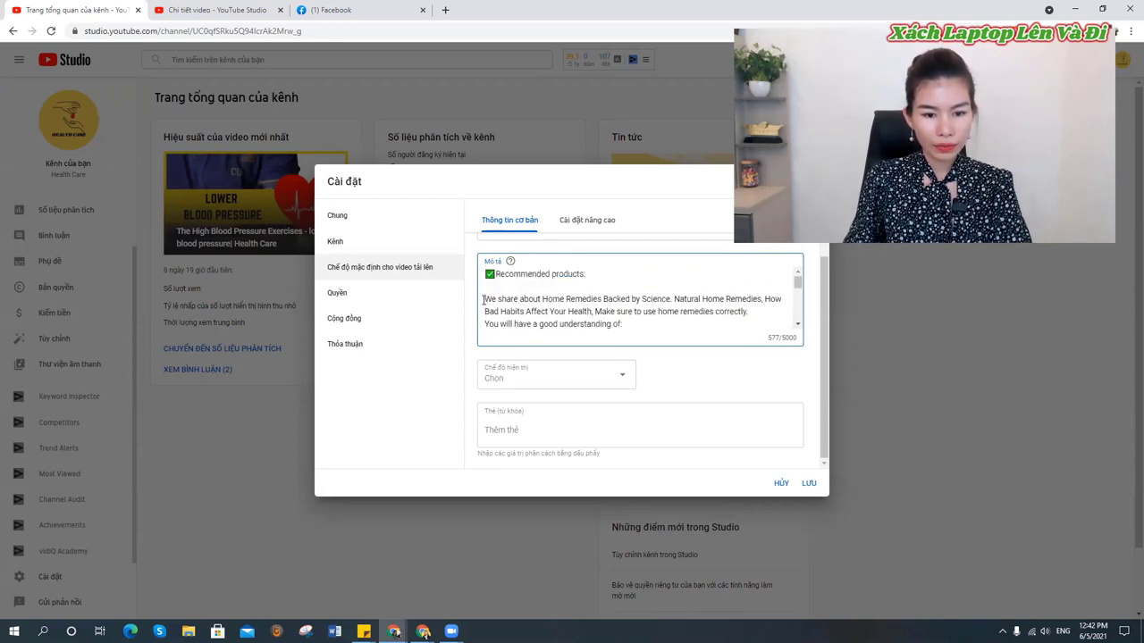
{"action": "key", "text": "shift+Left"}
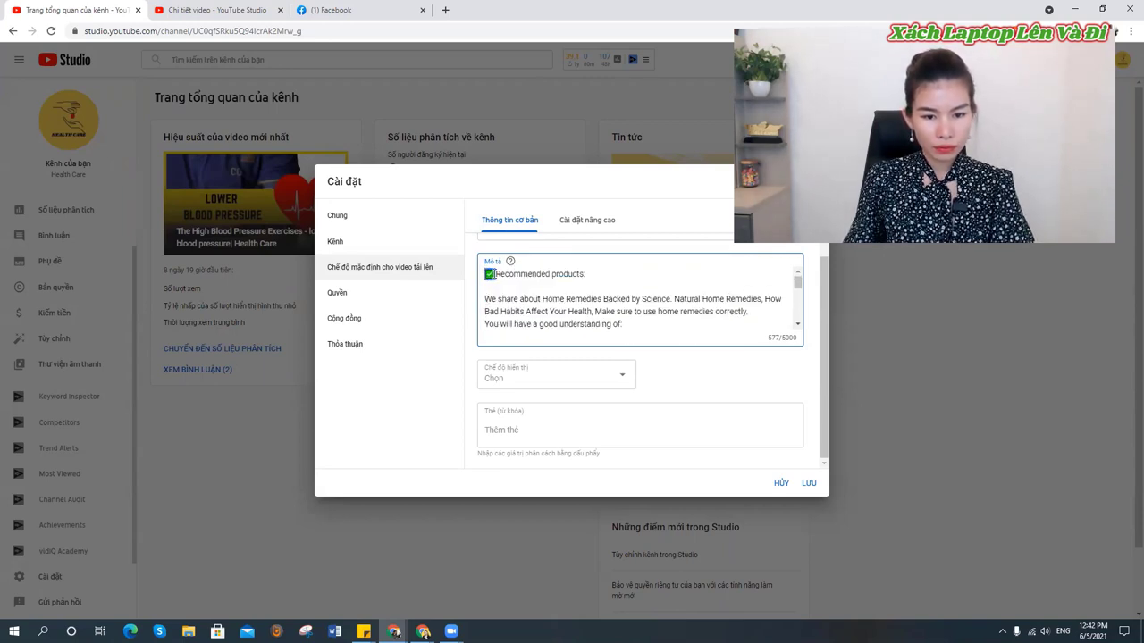
{"action": "left_click", "coordinate": [490, 288]}
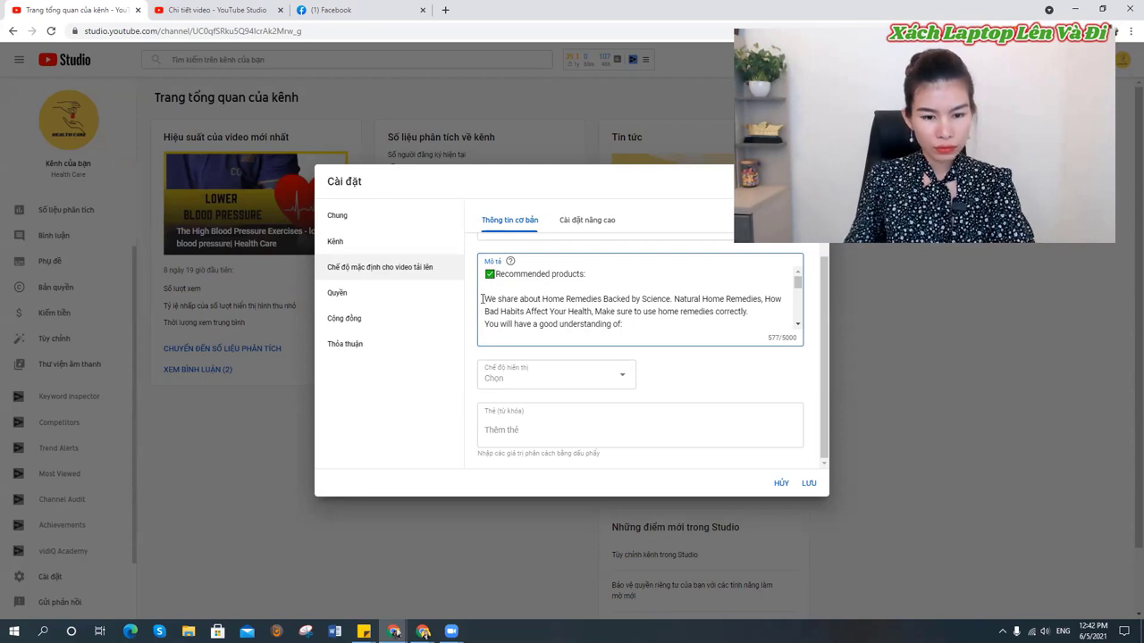
Paste the arrow emojis before the "Twiter" line under "Follow me on social media:" and trim them to a single arrow.
{"action": "scroll", "coordinate": [483, 299], "scroll_direction": "down", "scroll_amount": 8}
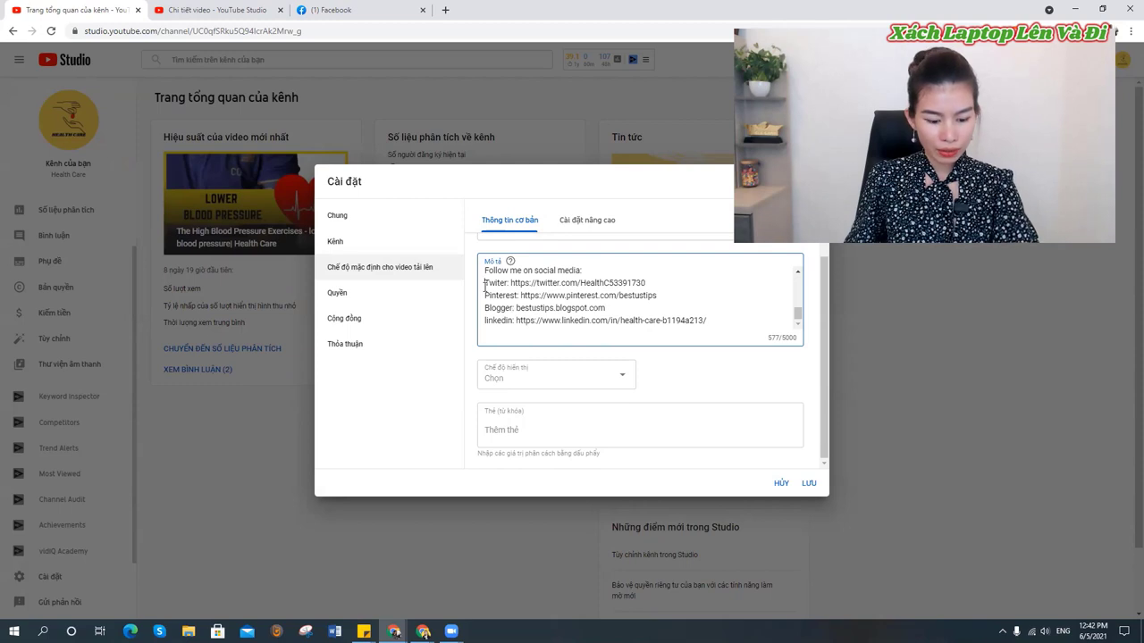
{"action": "left_click", "coordinate": [485, 286]}
{"action": "key", "text": "ctrl+v"}
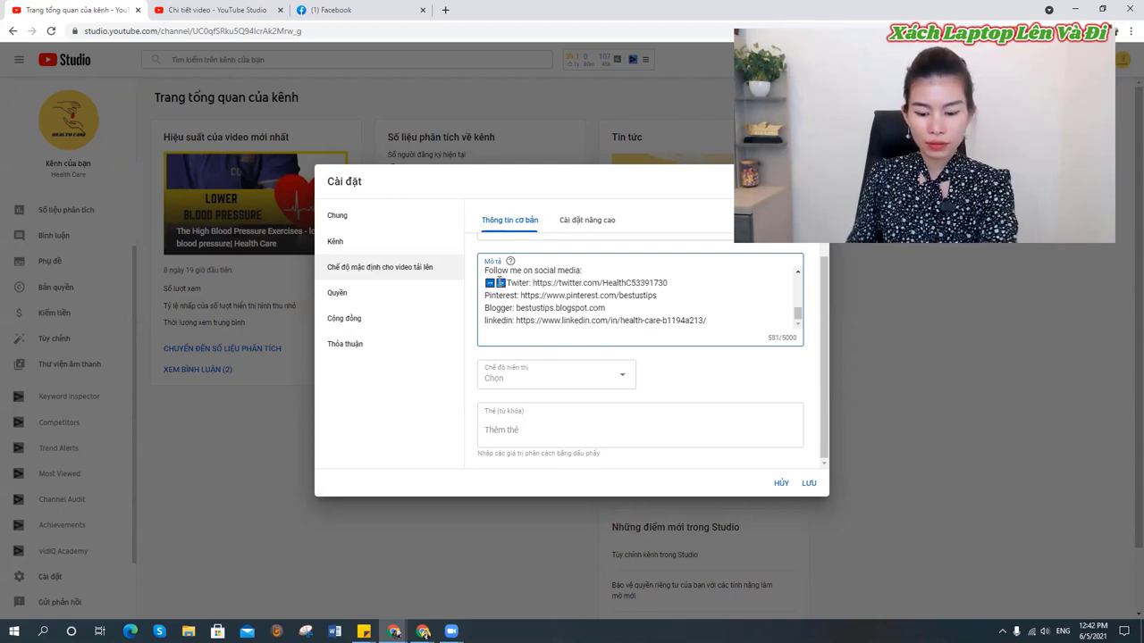
{"action": "key", "text": "BackSpace"}
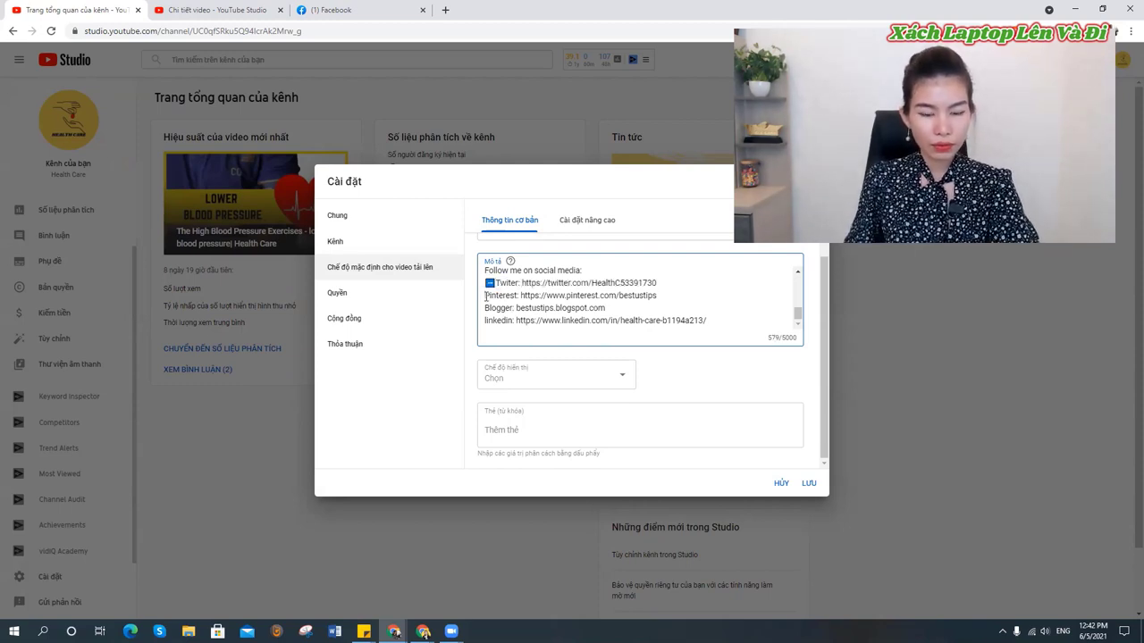
Add one blue arrow emoji before each of the Pinterest, Blogger and linkedin lines in the description.
{"action": "left_click", "coordinate": [486, 296]}
{"action": "key", "text": "ctrl+v"}
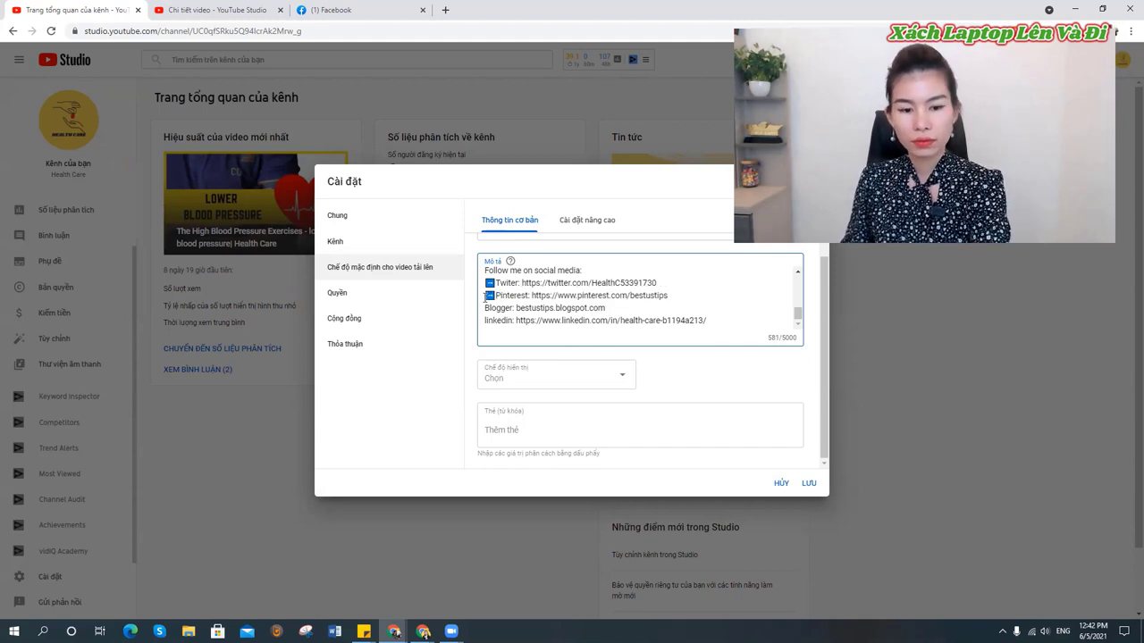
{"action": "left_click", "coordinate": [486, 307]}
{"action": "key", "text": "ctrl+v"}
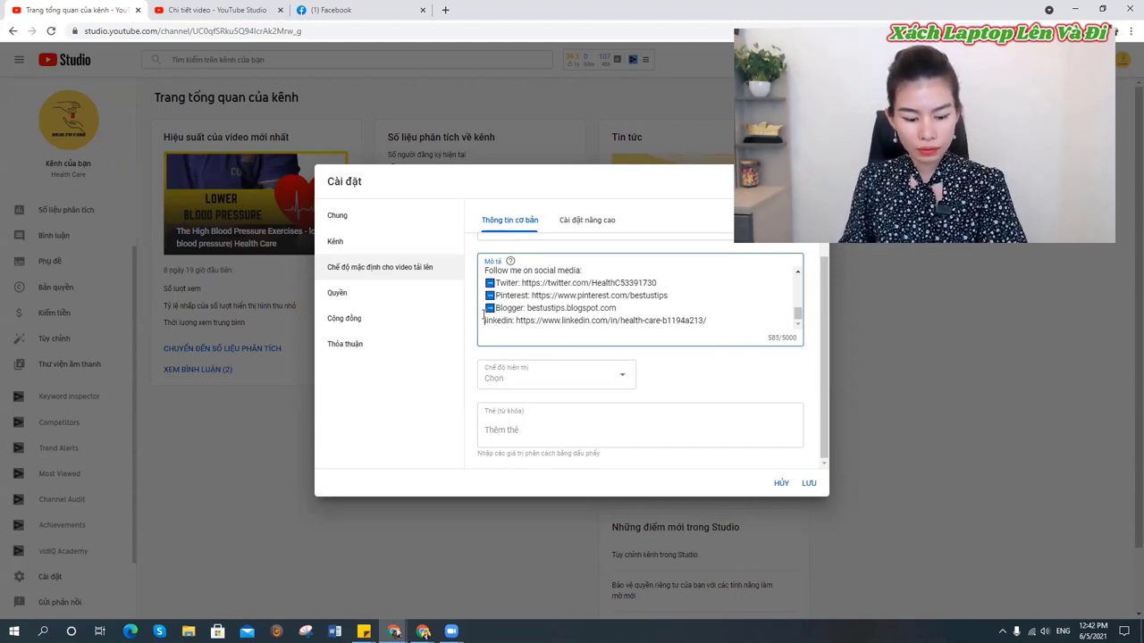
{"action": "left_click", "coordinate": [484, 317]}
{"action": "key", "text": "ctrl+v"}
{"action": "key", "text": "BackSpace"}
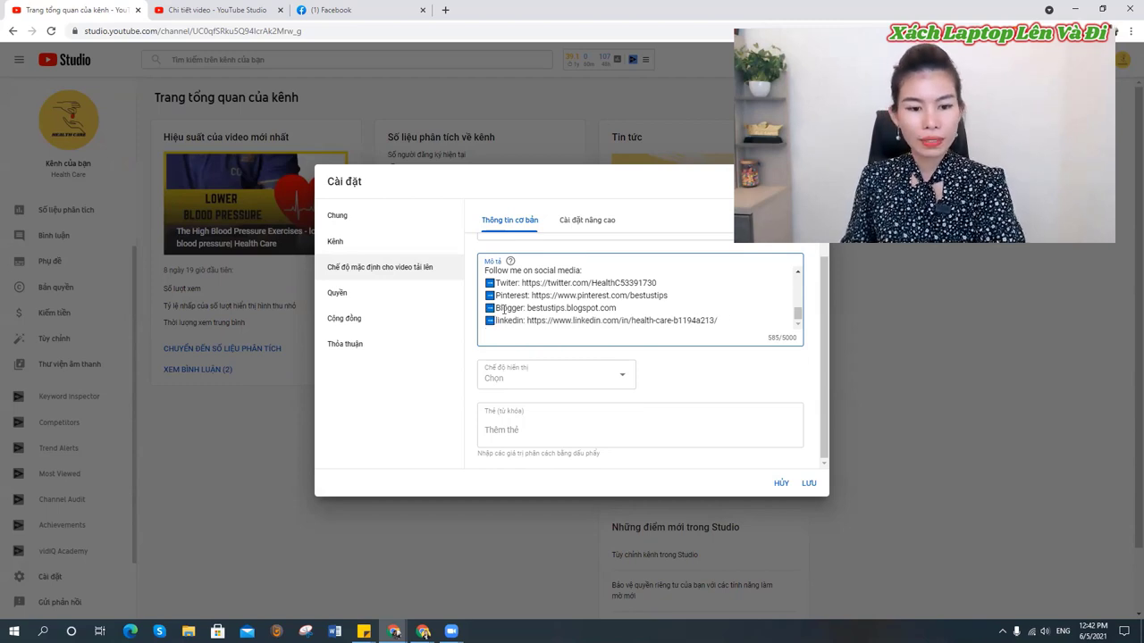
Copy the green check mark from "Recommended products:" and paste it before the "We share about Home Remedies" paragraph.
{"action": "scroll", "coordinate": [540, 315], "scroll_direction": "up", "scroll_amount": 10}
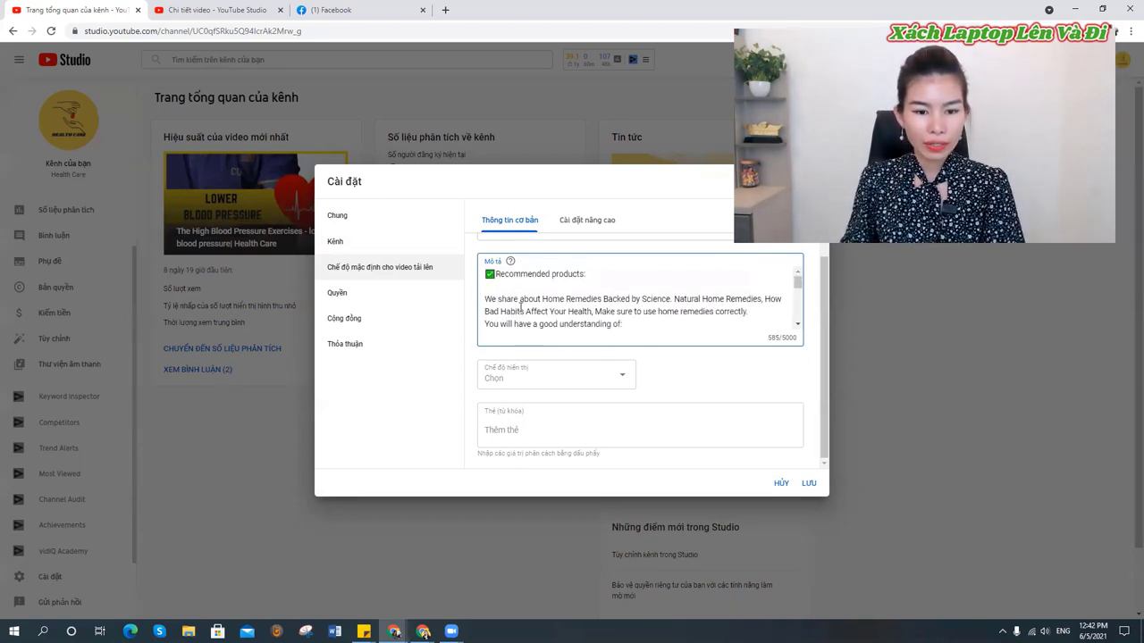
{"action": "left_click_drag", "start_coordinate": [497, 276], "coordinate": [485, 276]}
{"action": "key", "text": "ctrl+c"}
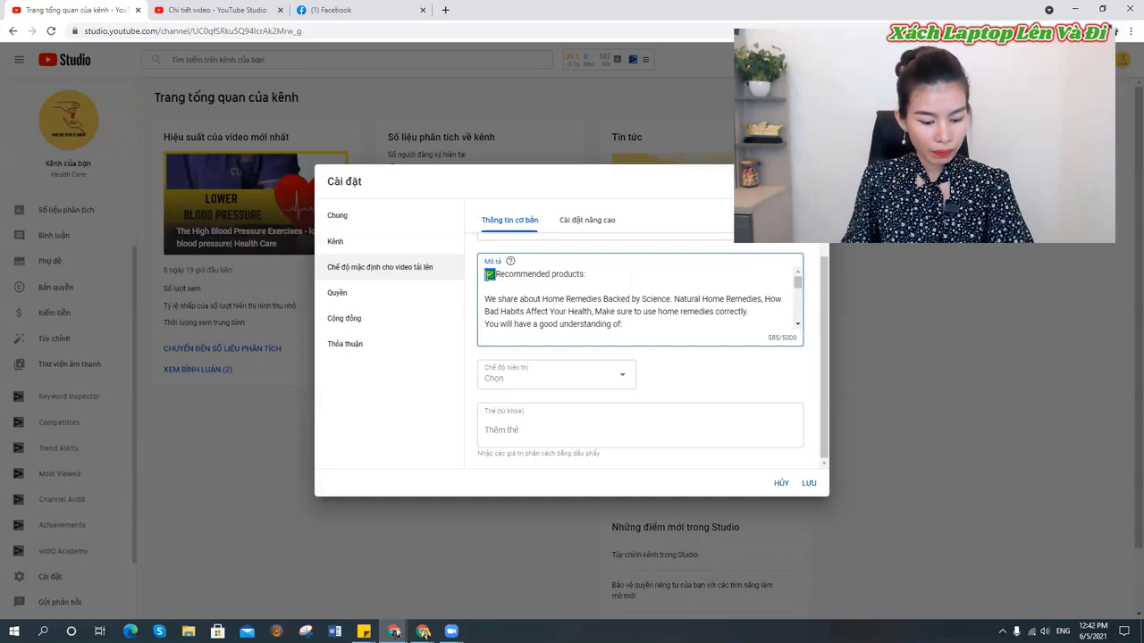
{"action": "left_click", "coordinate": [487, 276]}
{"action": "left_click", "coordinate": [485, 300]}
{"action": "key", "text": "ctrl+v"}
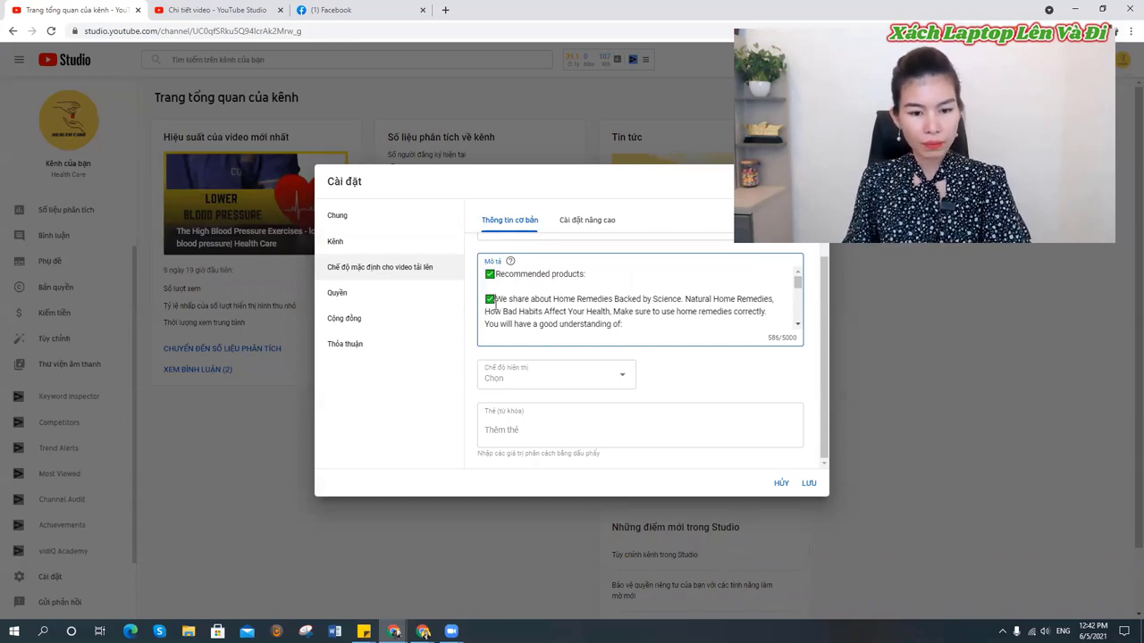
Paste the green check mark before the "Please subscribe to the channel" line of the description.
{"action": "scroll", "coordinate": [522, 308], "scroll_direction": "down", "scroll_amount": 3}
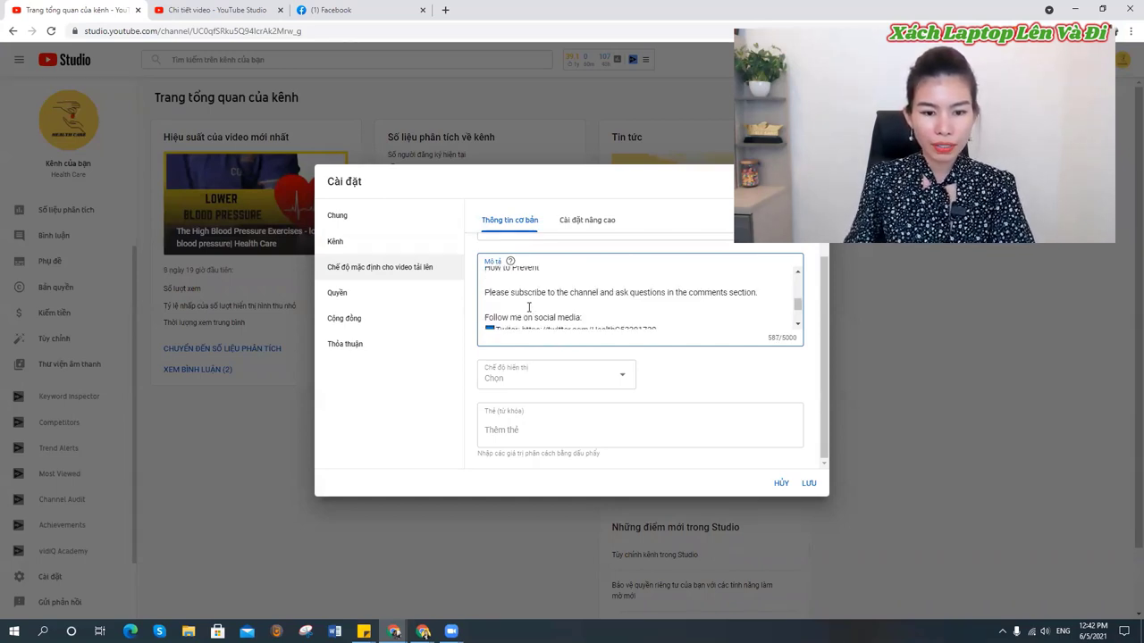
{"action": "scroll", "coordinate": [531, 307], "scroll_direction": "up", "scroll_amount": 2}
{"action": "scroll", "coordinate": [532, 306], "scroll_direction": "down", "scroll_amount": 3}
{"action": "scroll", "coordinate": [531, 305], "scroll_direction": "up", "scroll_amount": 2}
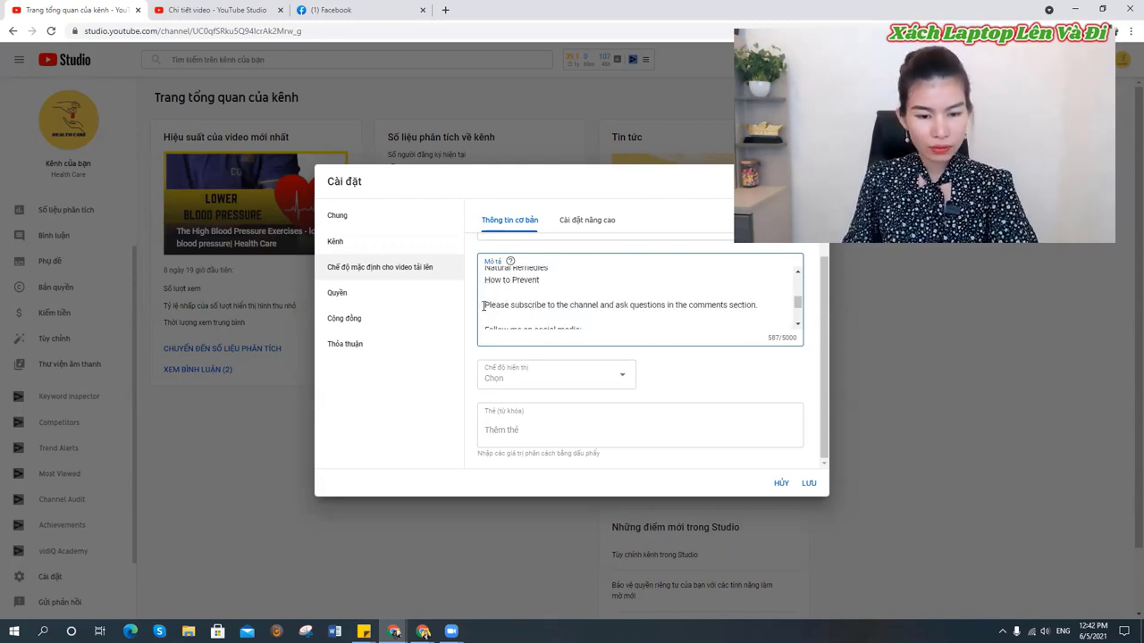
{"action": "left_click", "coordinate": [484, 306]}
{"action": "key", "text": "ctrl+v"}
{"action": "scroll", "coordinate": [536, 305], "scroll_direction": "up", "scroll_amount": 3}
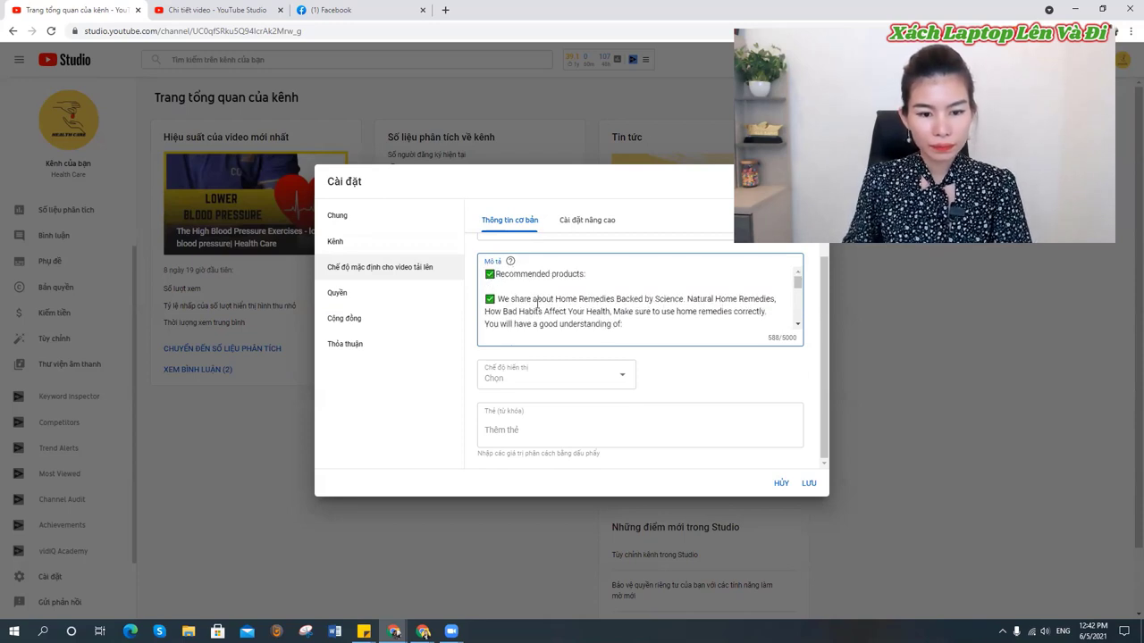
Set the default visibility for uploaded videos to "Công khai" (public).
{"action": "scroll", "coordinate": [536, 305], "scroll_direction": "down", "scroll_amount": 2}
{"action": "left_click", "coordinate": [572, 378]}
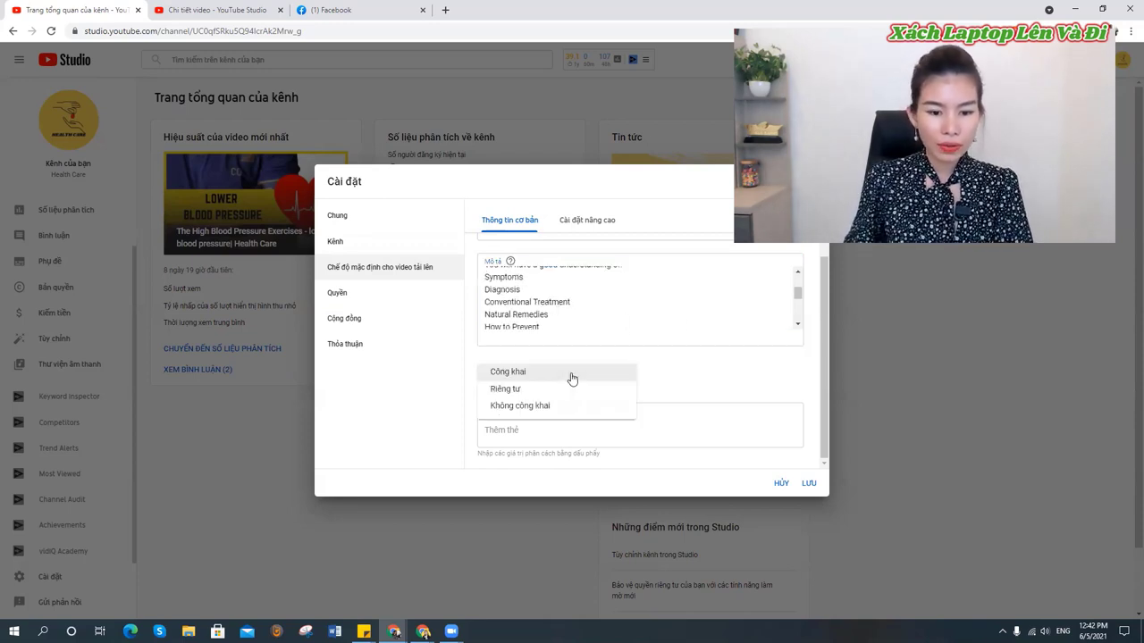
{"action": "left_click", "coordinate": [560, 378]}
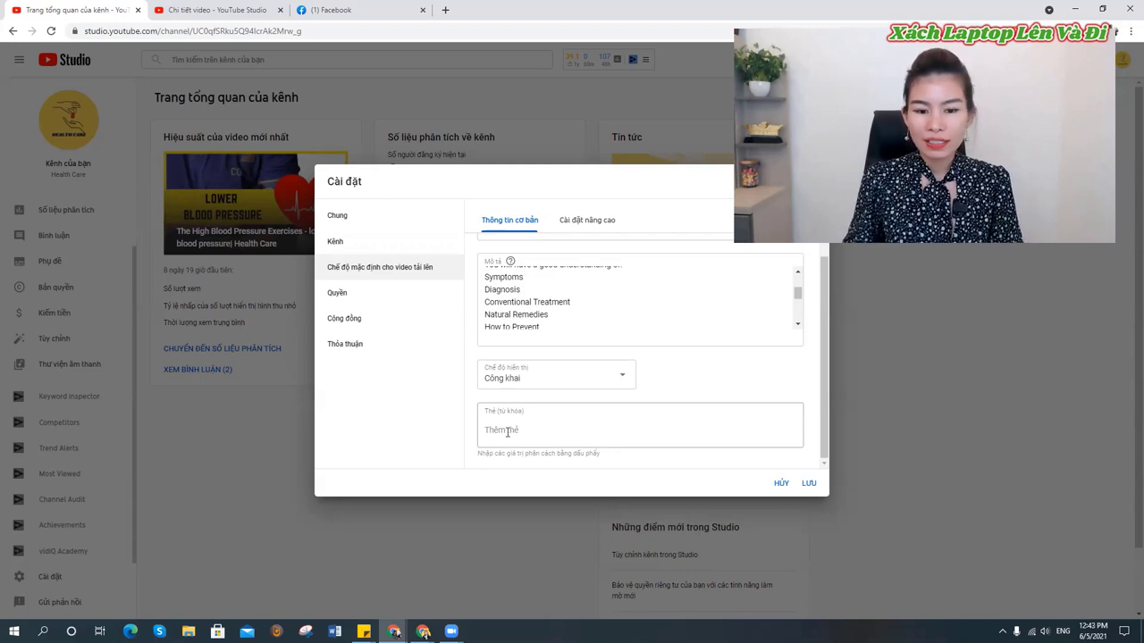
Add "health care" as a default tag for uploaded videos.
{"action": "left_click", "coordinate": [508, 433]}
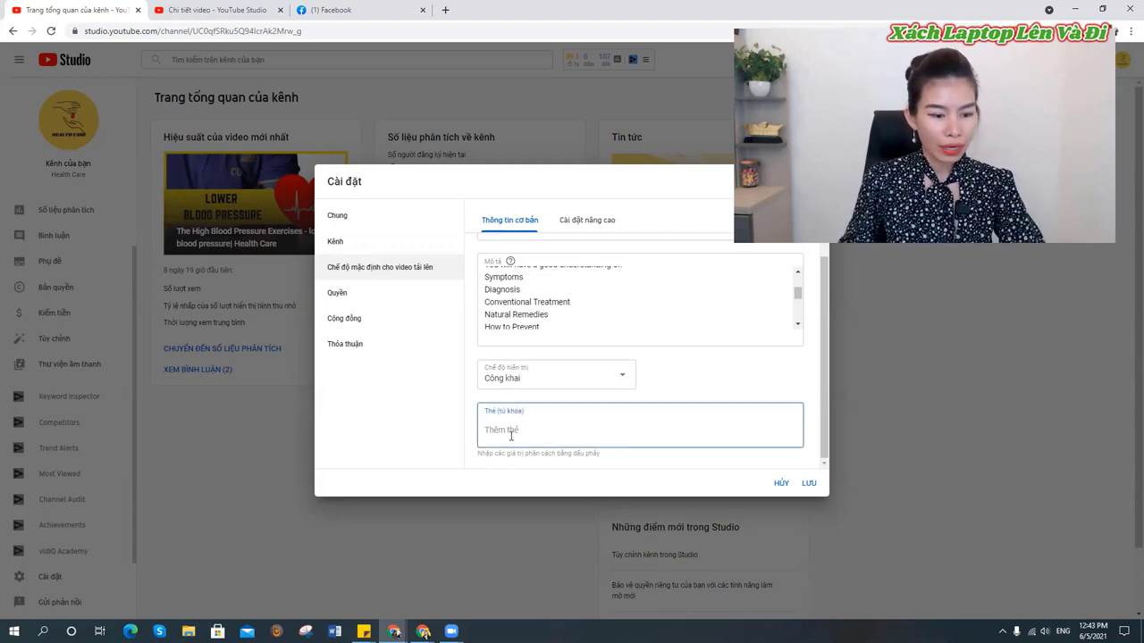
{"action": "type", "text": "health c"}
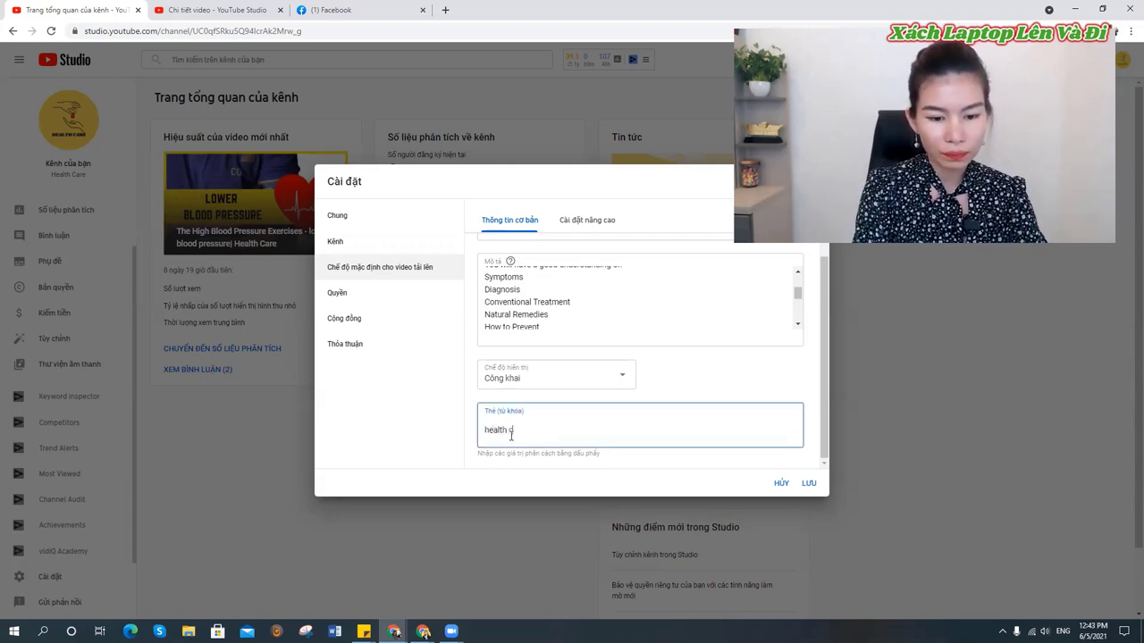
{"action": "type", "text": "are"}
{"action": "key", "text": "Return"}
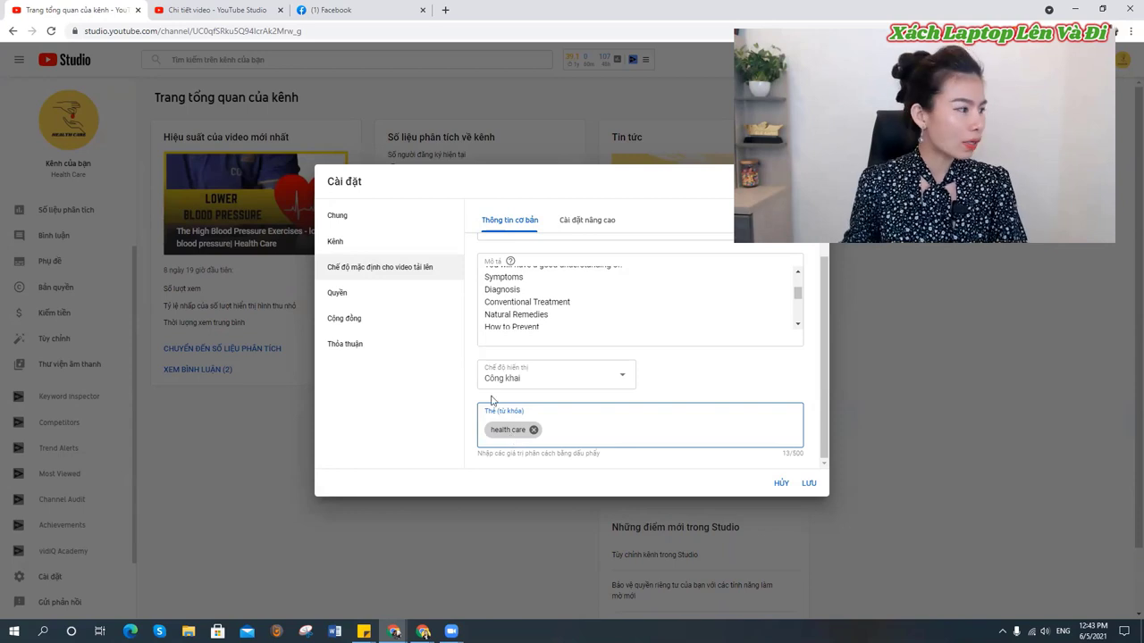
Copy "Natural Home Remedies" from the Google Docs document and add it as a default tag in YouTube Studio.
{"action": "key", "text": "alt+Tab"}
{"action": "left_click", "coordinate": [551, 322]}
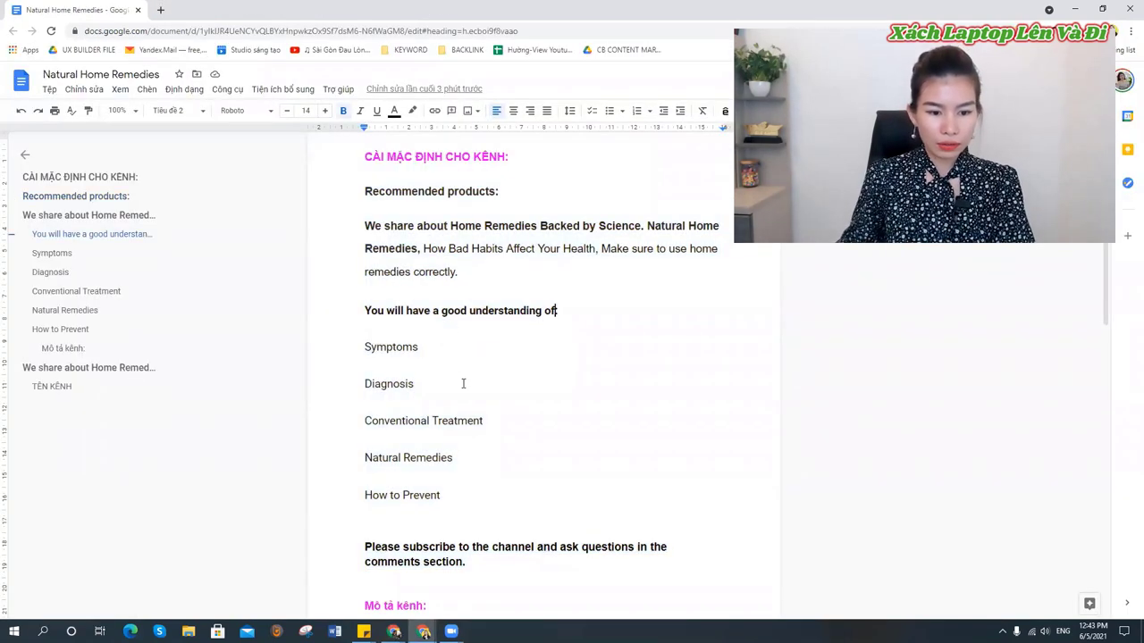
{"action": "scroll", "coordinate": [462, 384], "scroll_direction": "down", "scroll_amount": 1}
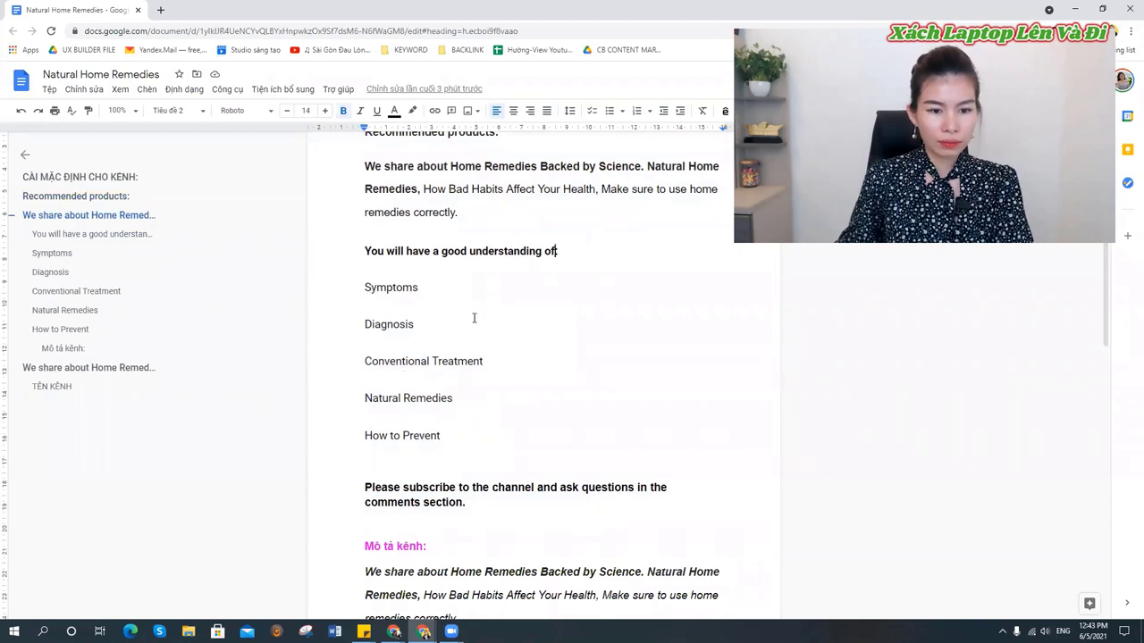
{"action": "scroll", "coordinate": [536, 413], "scroll_direction": "down", "scroll_amount": 4}
{"action": "scroll", "coordinate": [534, 415], "scroll_direction": "up", "scroll_amount": 5}
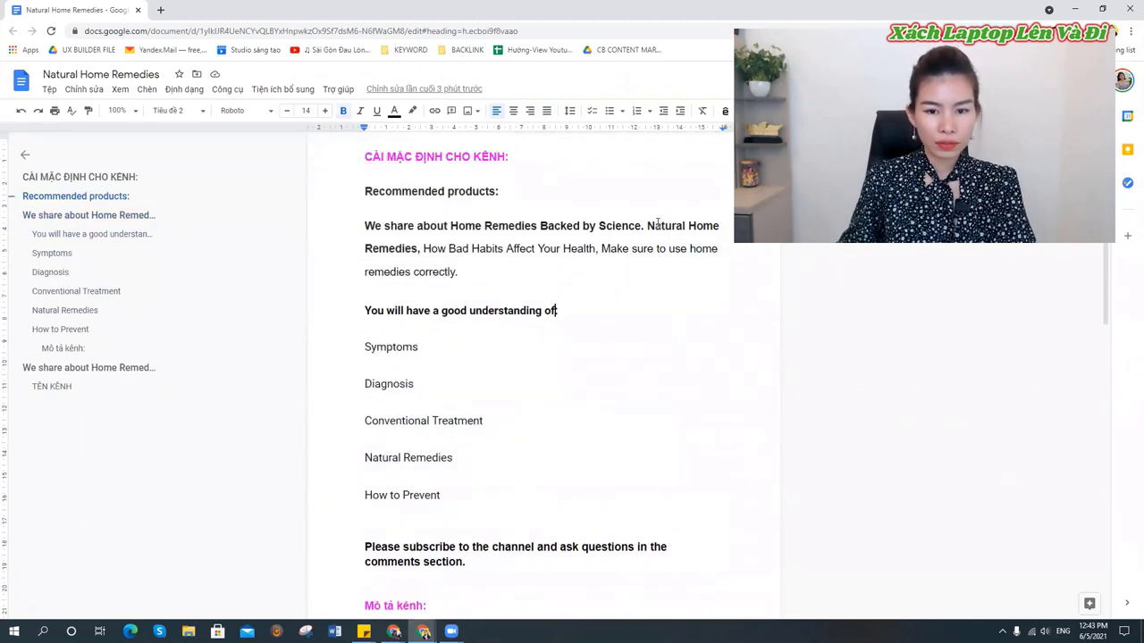
{"action": "left_click_drag", "start_coordinate": [647, 225], "coordinate": [417, 250]}
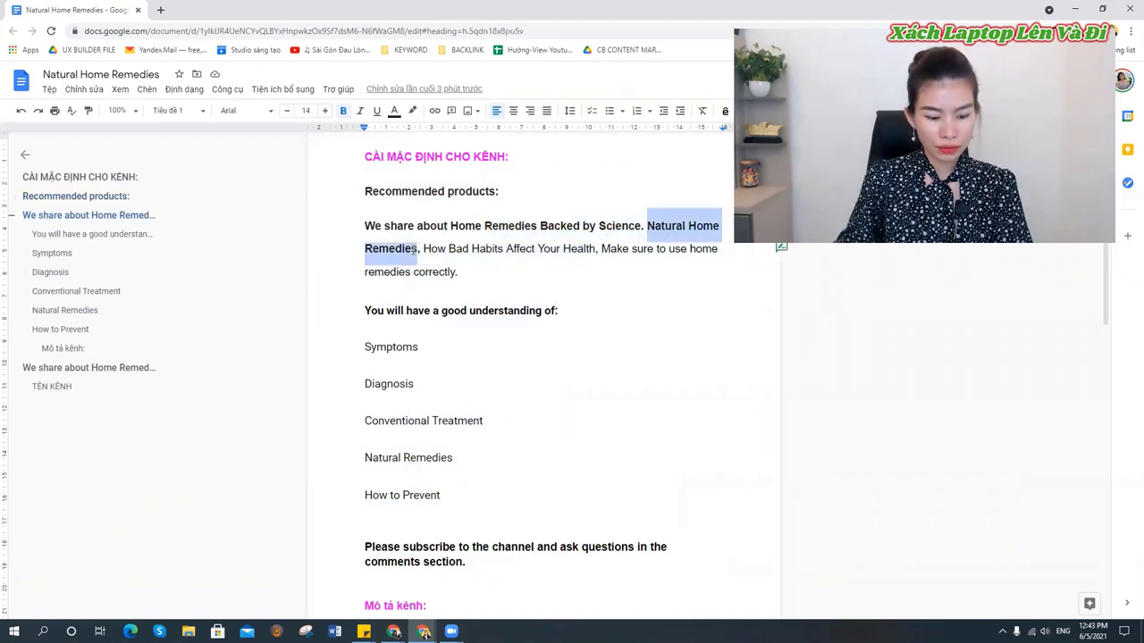
{"action": "key", "text": "ctrl+c"}
{"action": "key", "text": "alt+Tab"}
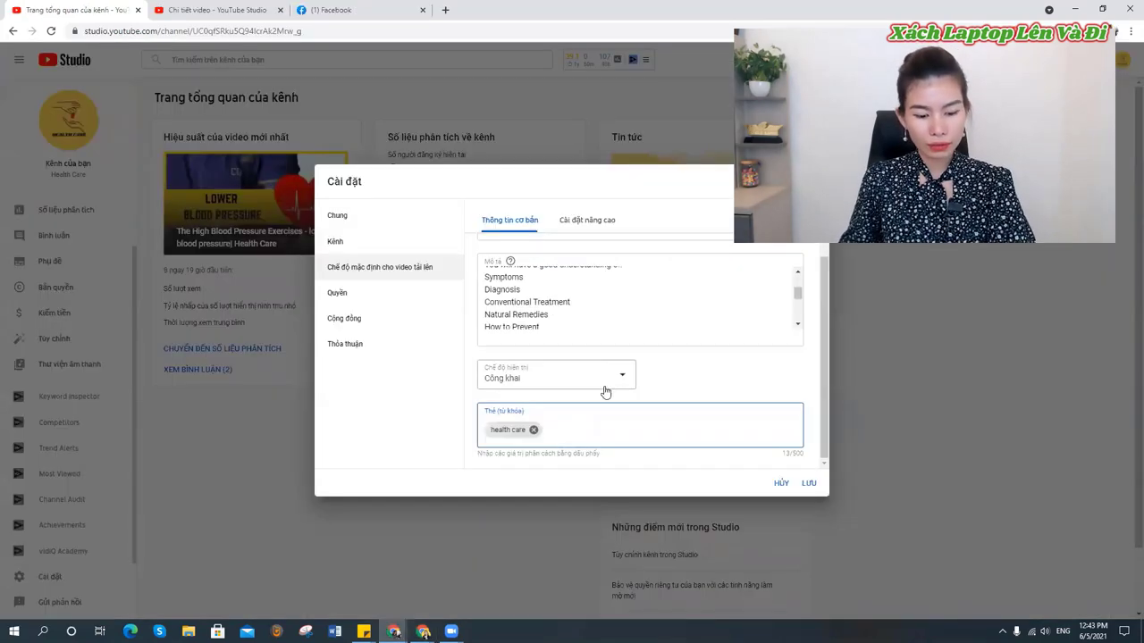
{"action": "key", "text": "ctrl+v"}
{"action": "key", "text": "Return"}
Copy "Natural Remedies" from the Google Docs list and add it as another default tag in YouTube Studio.
{"action": "key", "text": "alt+Tab"}
{"action": "left_click", "coordinate": [452, 216]}
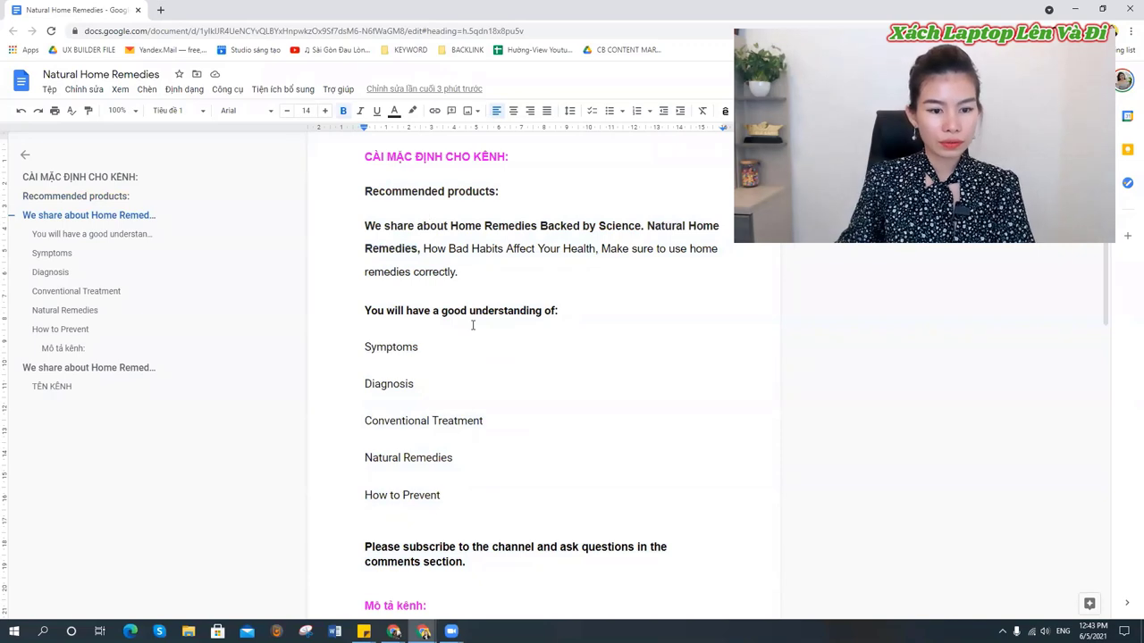
{"action": "scroll", "coordinate": [473, 325], "scroll_direction": "down", "scroll_amount": 3}
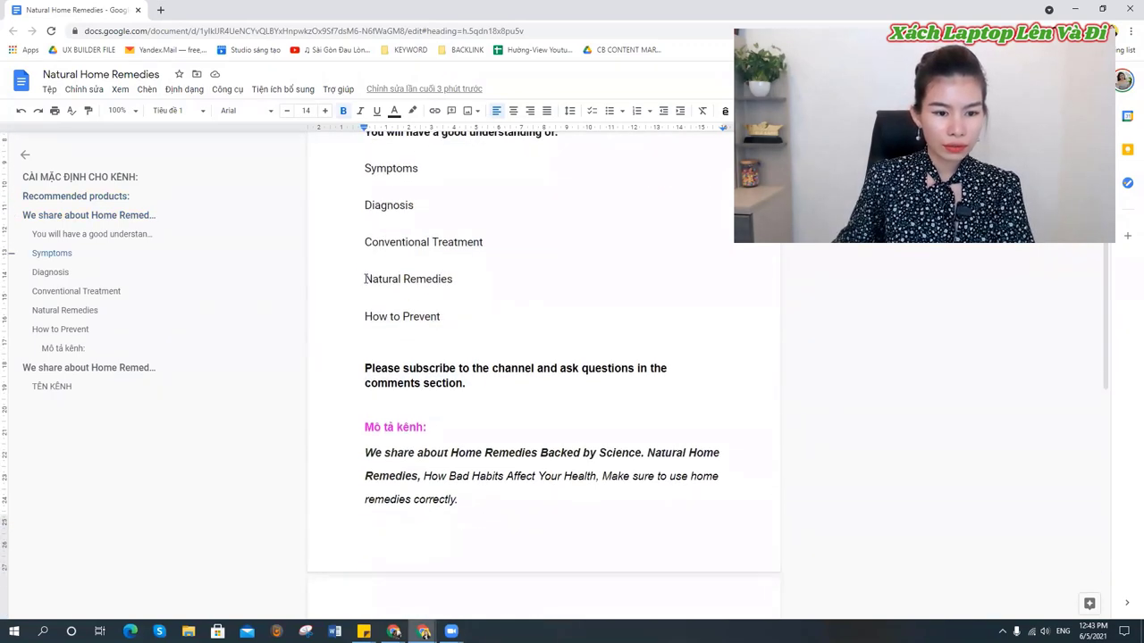
{"action": "left_click_drag", "start_coordinate": [365, 279], "coordinate": [452, 282]}
{"action": "key", "text": "alt+Tab"}
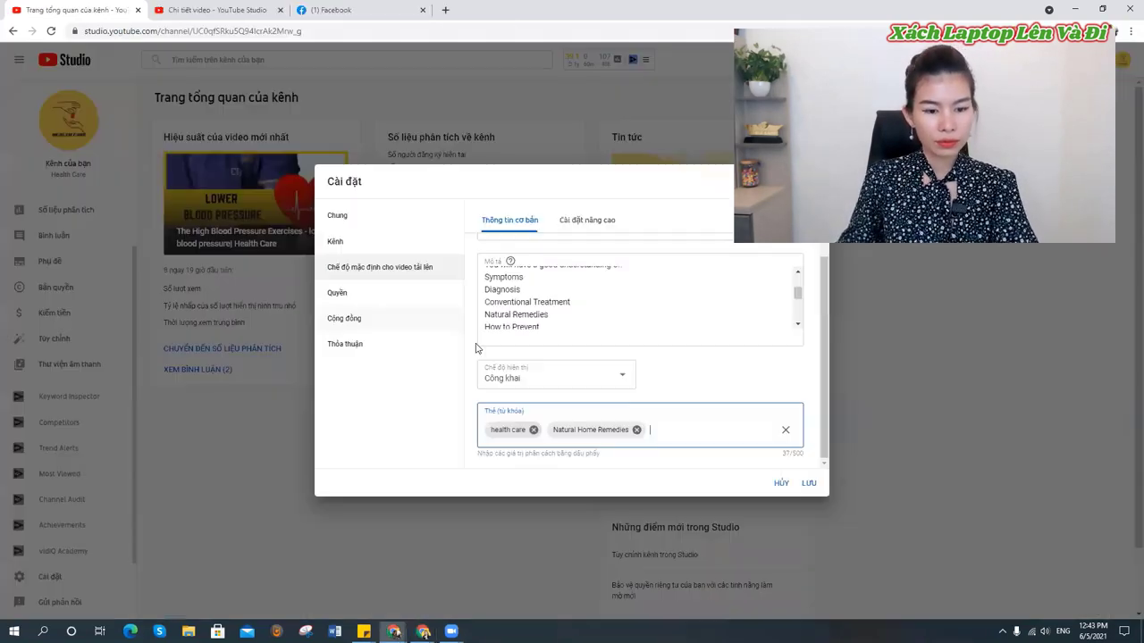
{"action": "left_click", "coordinate": [665, 431]}
{"action": "key", "text": "ctrl+v"}
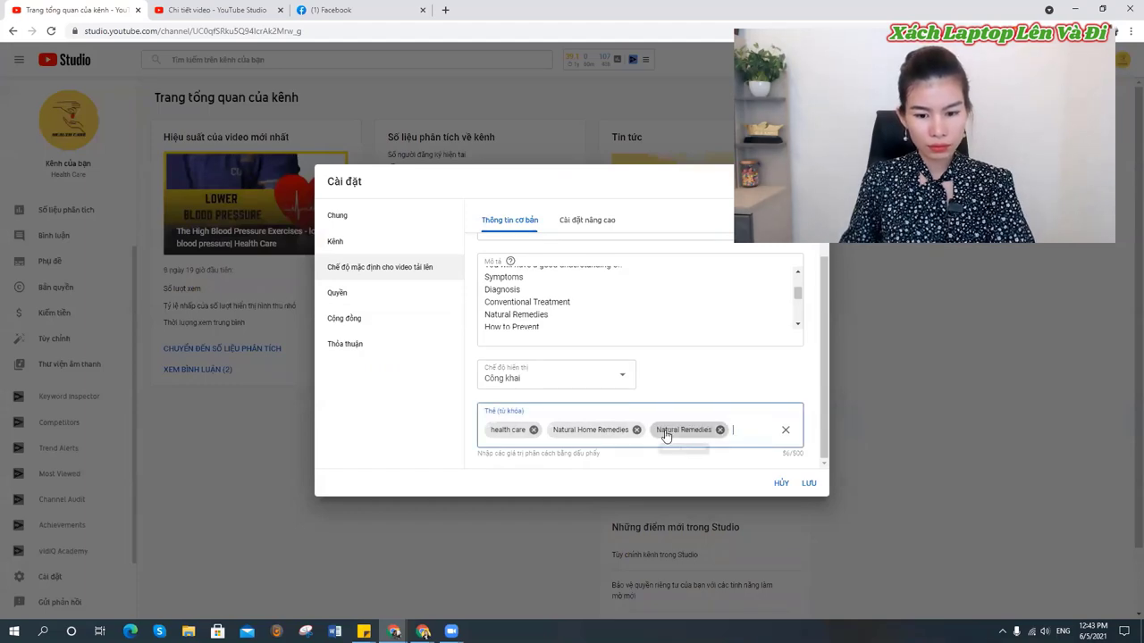
Copy "Home Remedies" from the Google Docs document, add it as a default tag in YouTube Studio, and save the settings.
{"action": "key", "text": "alt+Tab"}
{"action": "scroll", "coordinate": [543, 214], "scroll_direction": "up", "scroll_amount": 3}
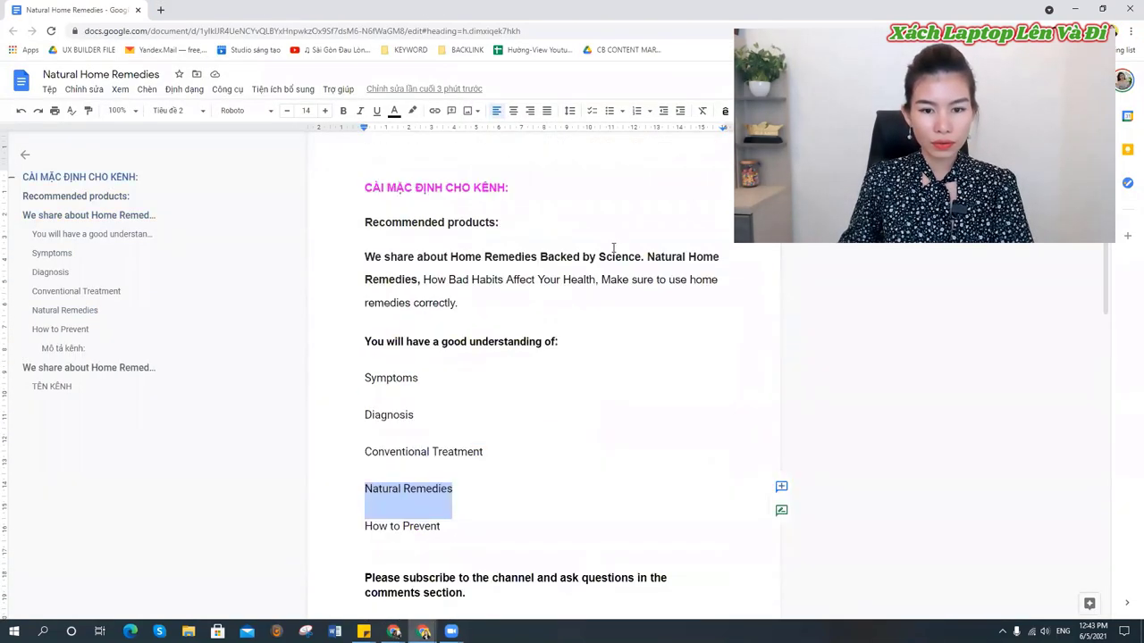
{"action": "left_click_drag", "start_coordinate": [689, 284], "coordinate": [420, 306]}
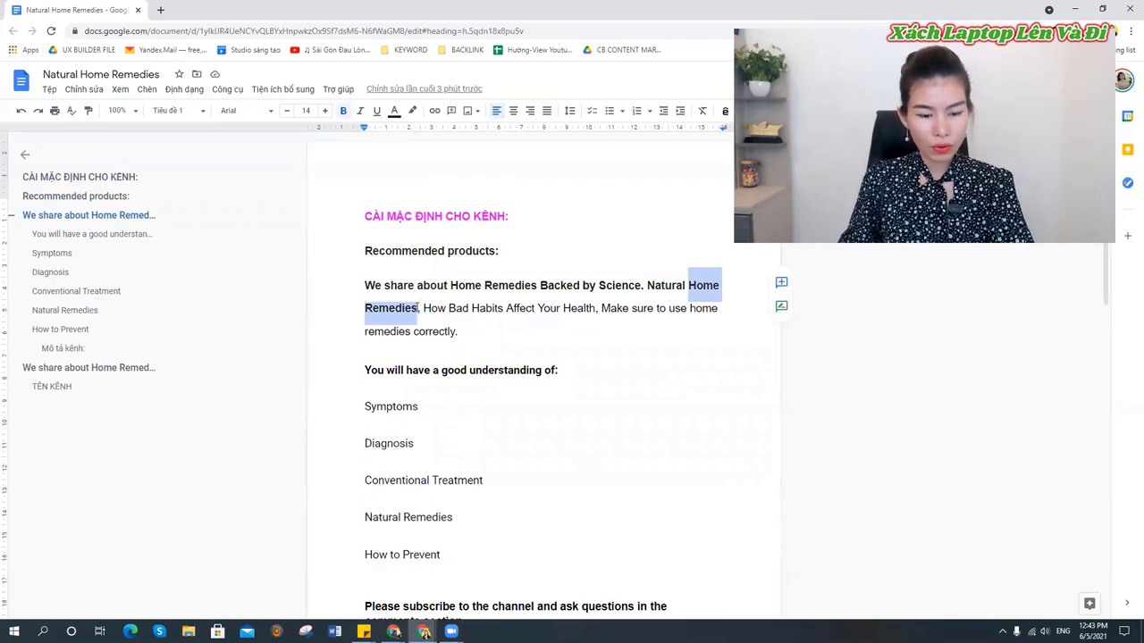
{"action": "key", "text": "ctrl+c"}
{"action": "key", "text": "alt+Tab"}
{"action": "left_click", "coordinate": [736, 428]}
{"action": "key", "text": "ctrl+v"}
{"action": "key", "text": "Return"}
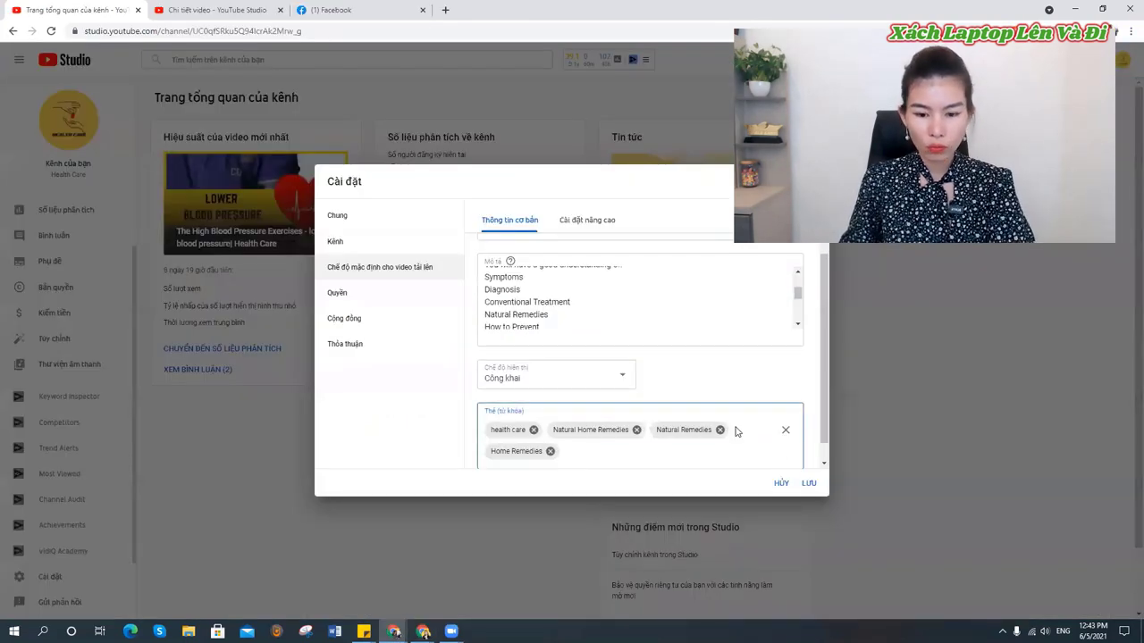
{"action": "scroll", "coordinate": [736, 432], "scroll_direction": "down", "scroll_amount": 1}
{"action": "left_click", "coordinate": [807, 483]}
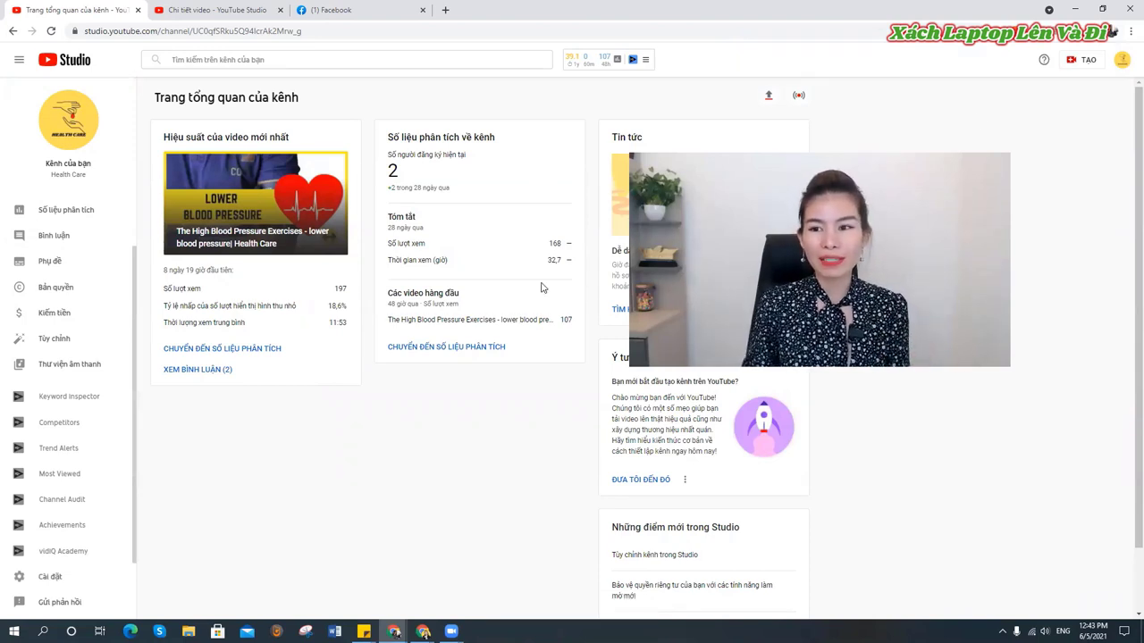
Upload the video "The-best-exercises-to-lower-your-blood-pressure-even" from the Downloads folder to the channel.
{"action": "left_click", "coordinate": [1087, 57]}
{"action": "left_click", "coordinate": [1071, 83]}
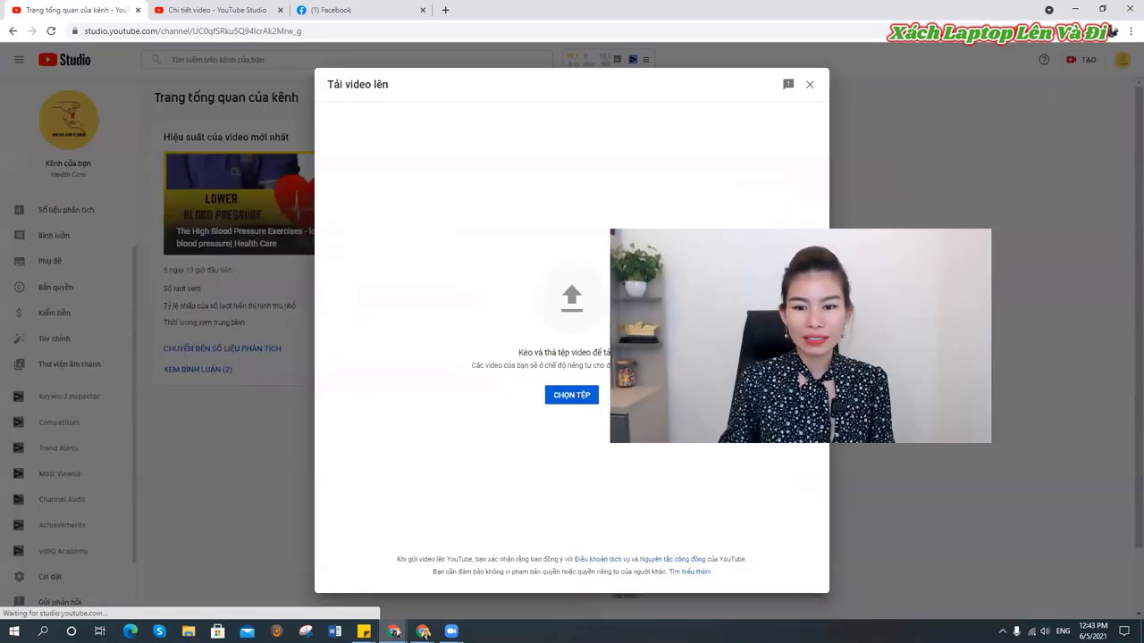
{"action": "left_click", "coordinate": [568, 398]}
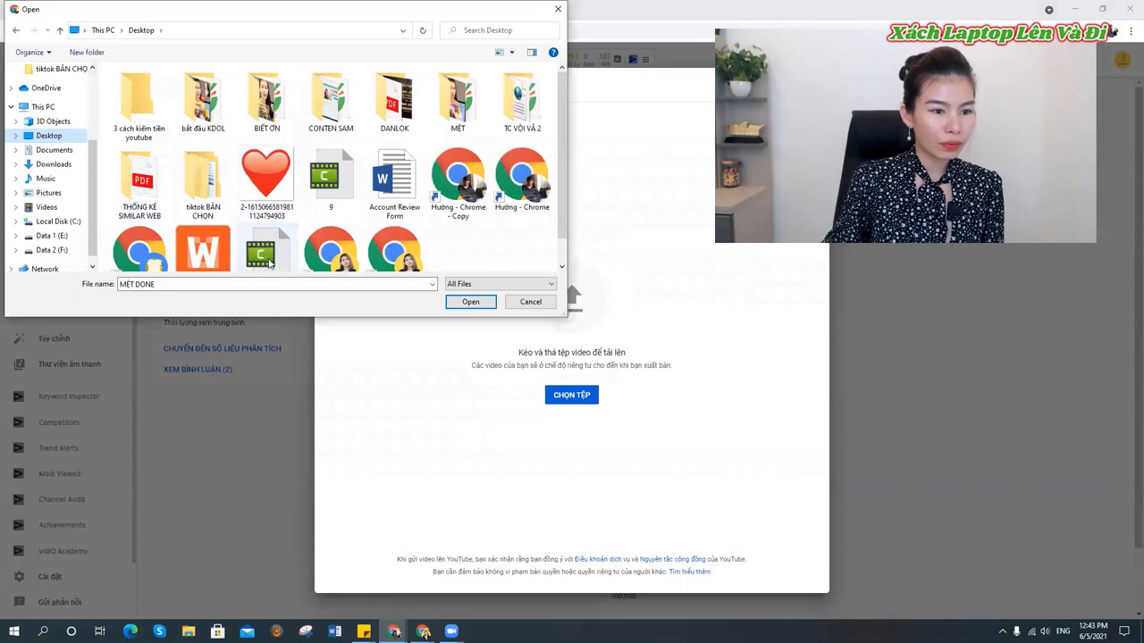
{"action": "scroll", "coordinate": [268, 260], "scroll_direction": "down", "scroll_amount": 1}
{"action": "left_click", "coordinate": [47, 164]}
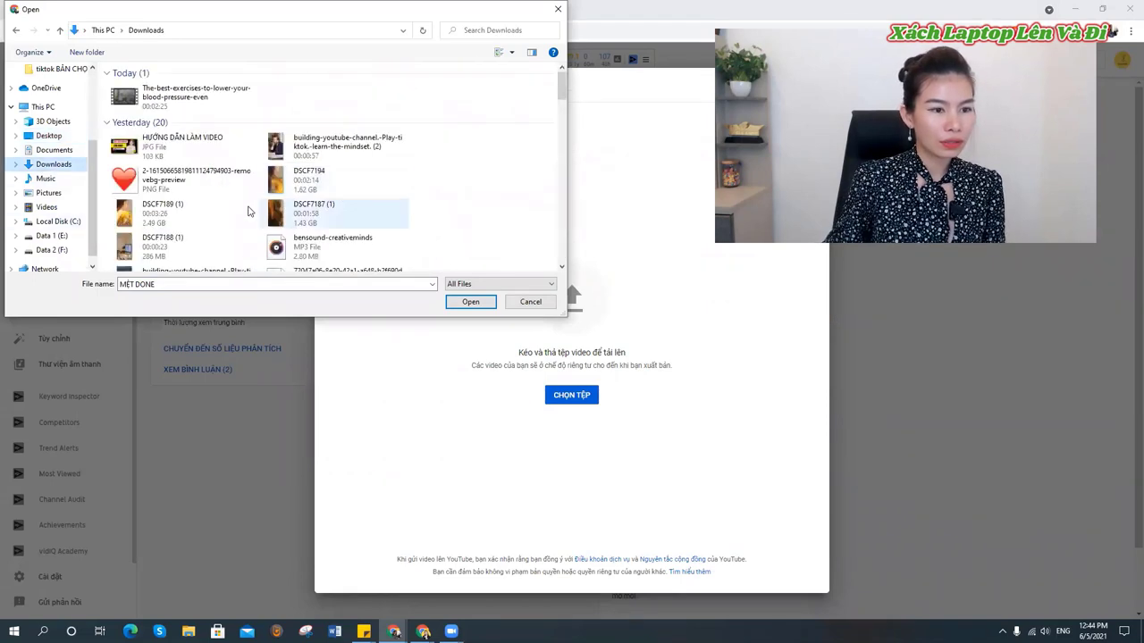
{"action": "left_click", "coordinate": [208, 105]}
{"action": "left_click", "coordinate": [469, 304]}
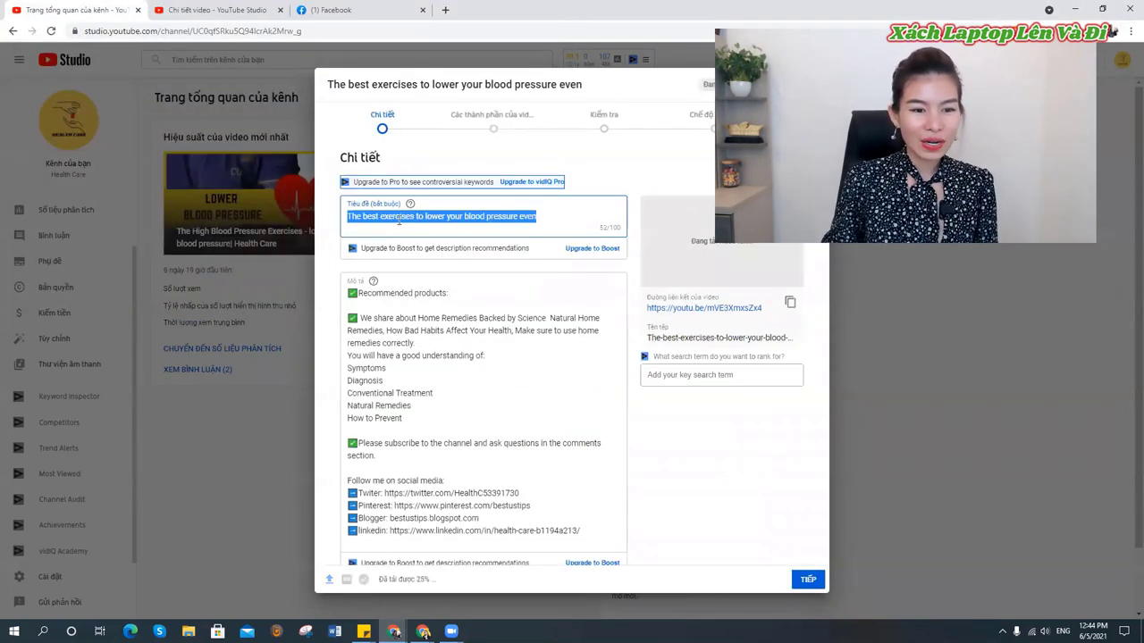
Shorten the video title to "The best exercises to lower your blood pressure" by removing the word "even".
{"action": "left_click", "coordinate": [486, 216]}
{"action": "left_click_drag", "start_coordinate": [539, 216], "coordinate": [379, 216]}
{"action": "left_click", "coordinate": [444, 218]}
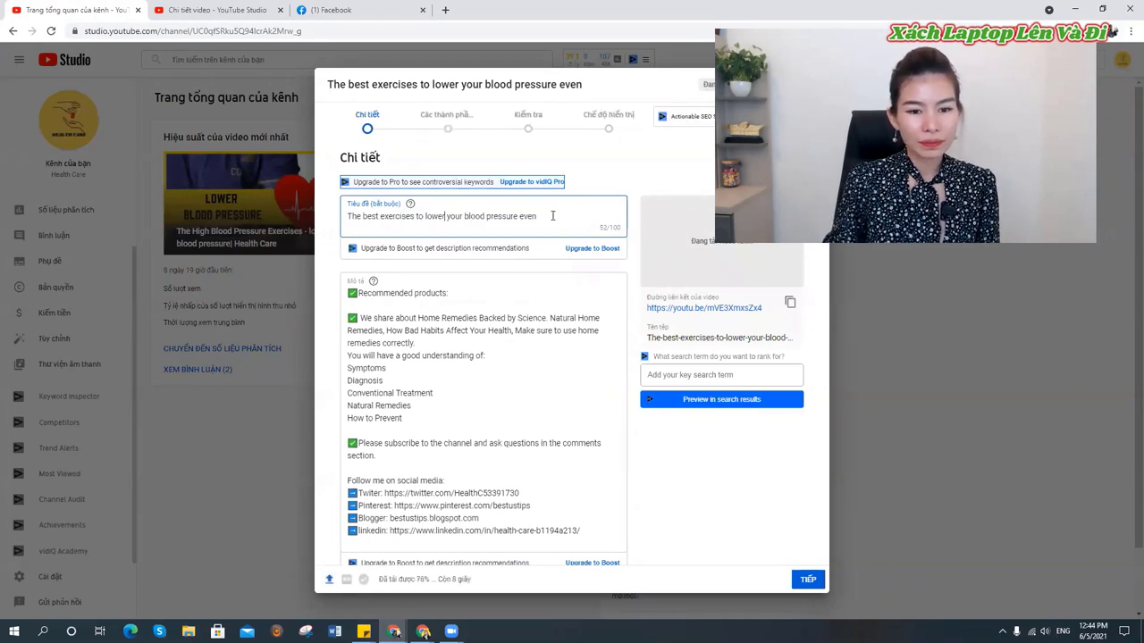
{"action": "double_click", "coordinate": [534, 216]}
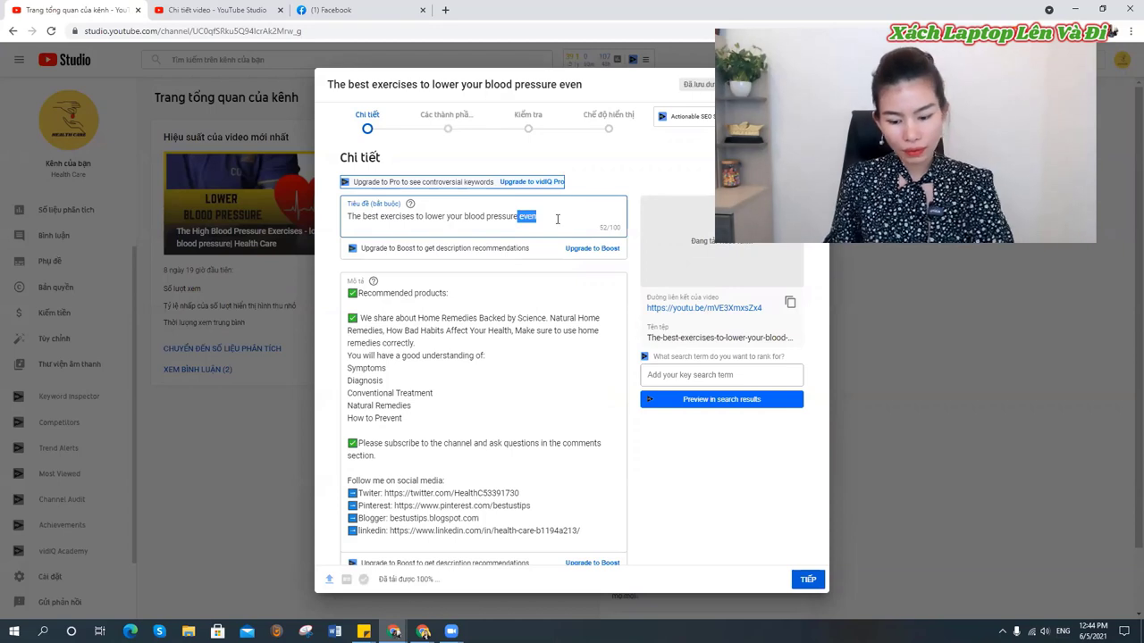
{"action": "key", "text": "BackSpace"}
{"action": "key", "text": "BackSpace"}
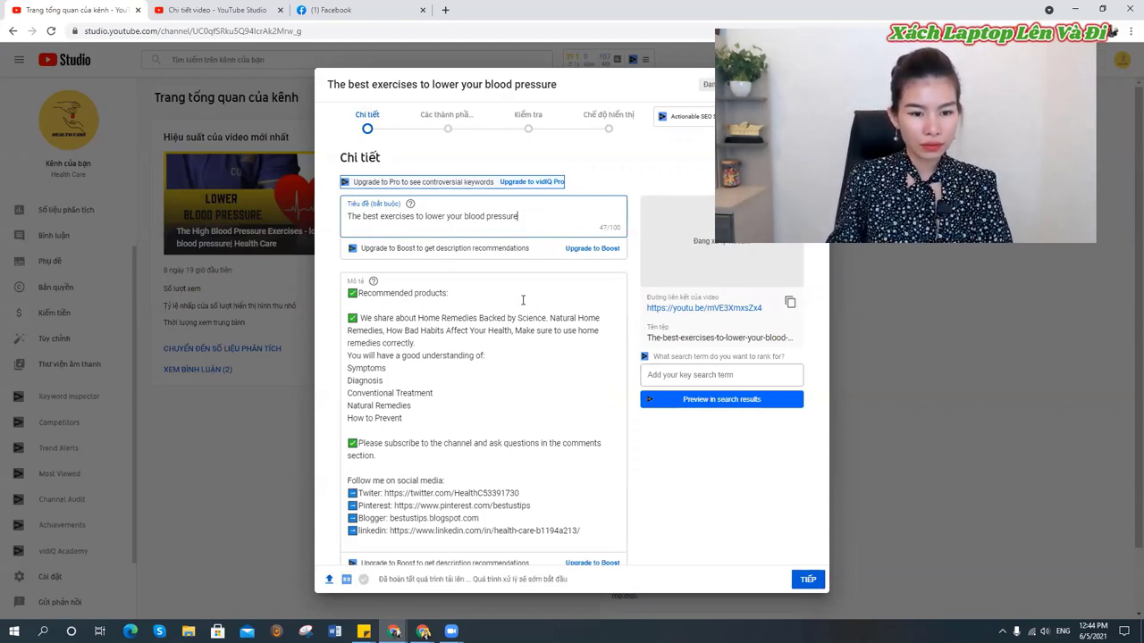
Add the uploaded video to the "Lower blood pressure" playlist.
{"action": "left_click", "coordinate": [466, 294]}
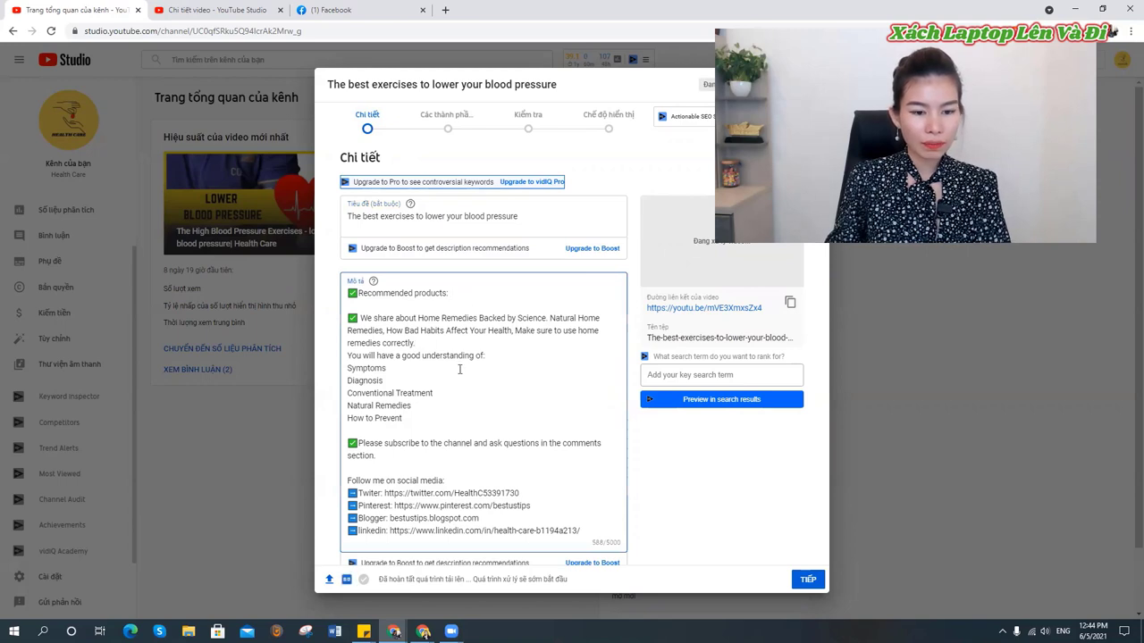
{"action": "scroll", "coordinate": [417, 320], "scroll_direction": "down", "scroll_amount": 2}
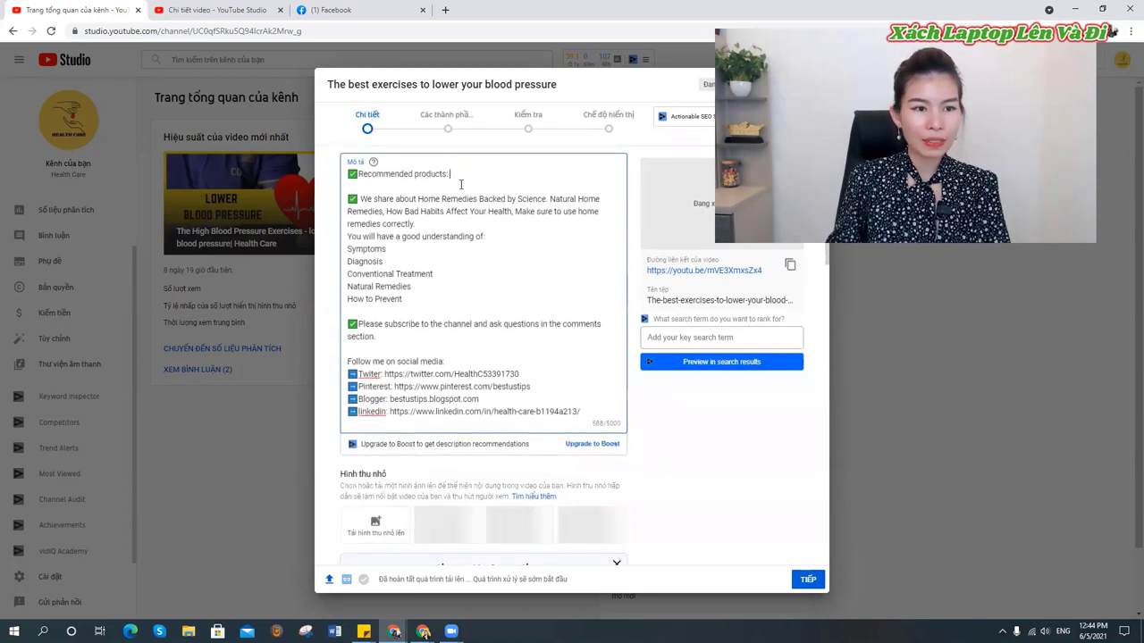
{"action": "scroll", "coordinate": [432, 319], "scroll_direction": "down", "scroll_amount": 2}
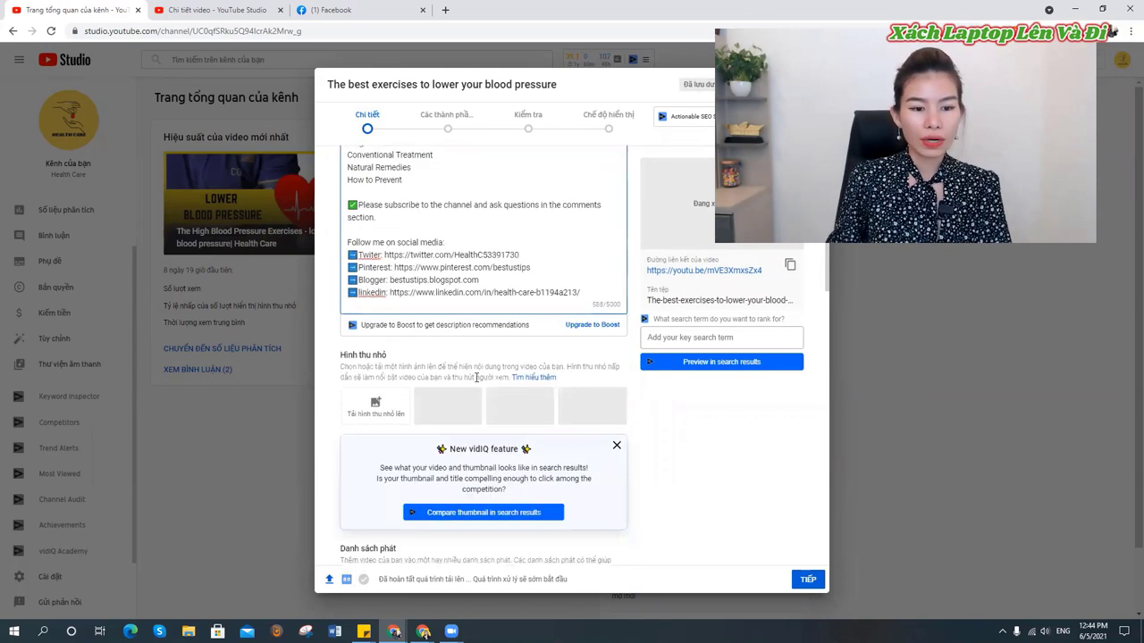
{"action": "scroll", "coordinate": [433, 442], "scroll_direction": "down", "scroll_amount": 4}
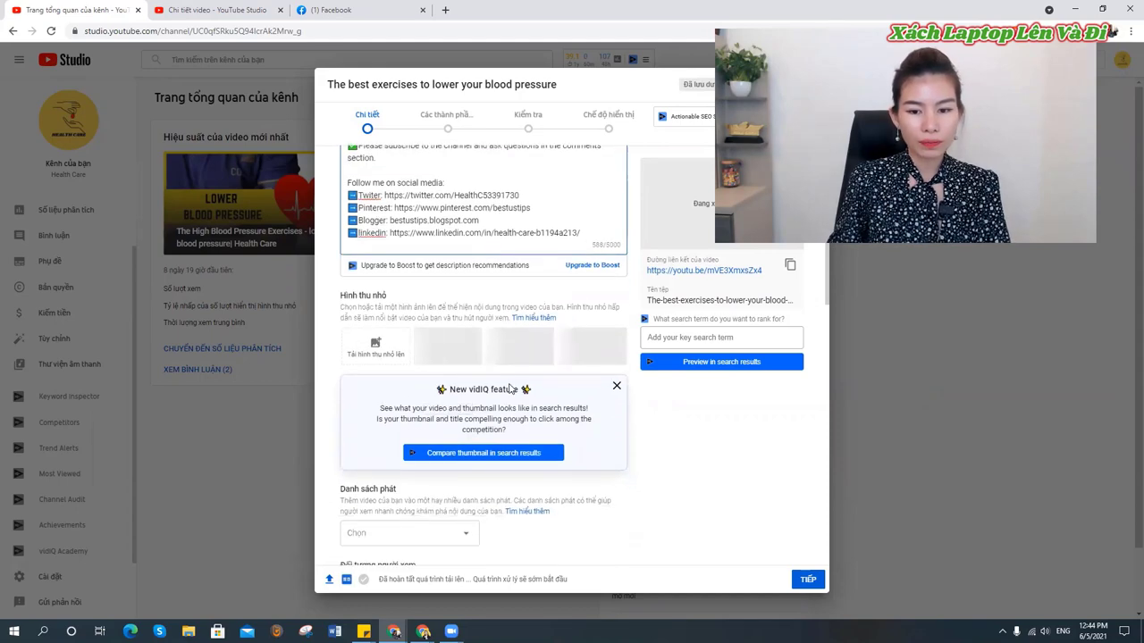
{"action": "left_click", "coordinate": [441, 362]}
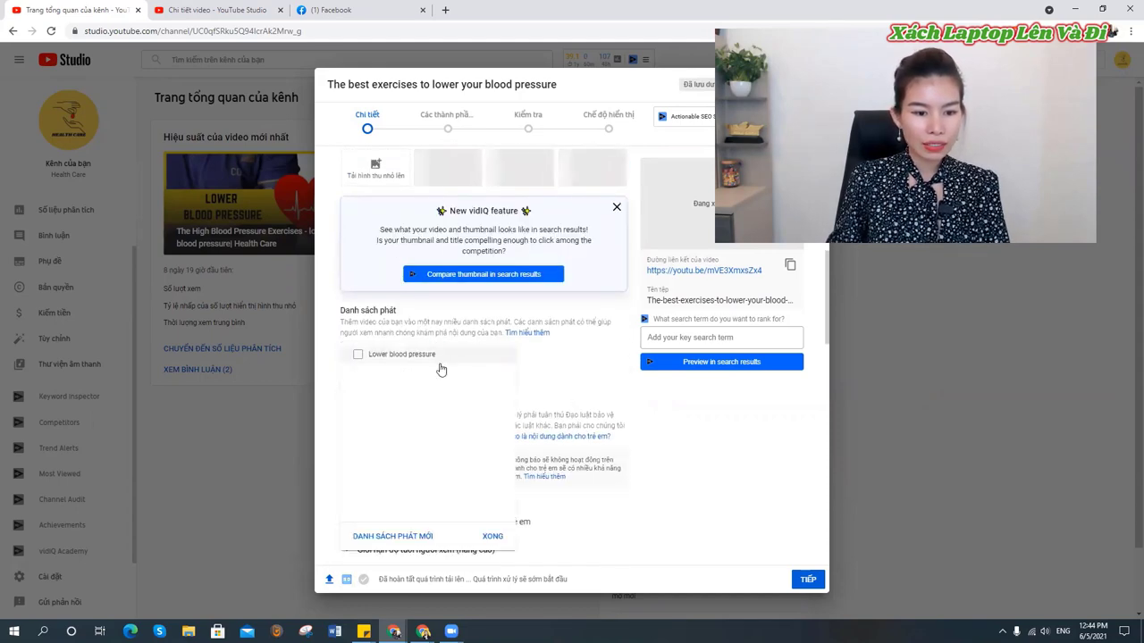
{"action": "left_click", "coordinate": [376, 362]}
{"action": "left_click", "coordinate": [490, 537]}
Mark the video as not made for kids and review its tags and remaining detail settings.
{"action": "scroll", "coordinate": [487, 527], "scroll_direction": "down", "scroll_amount": 2}
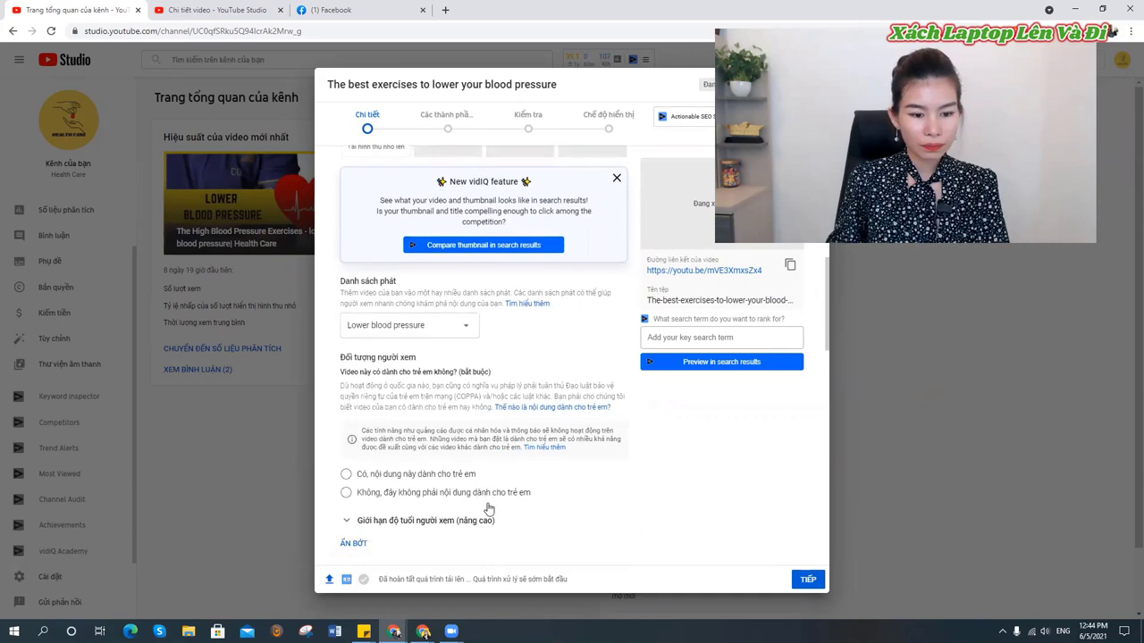
{"action": "left_click", "coordinate": [416, 409]}
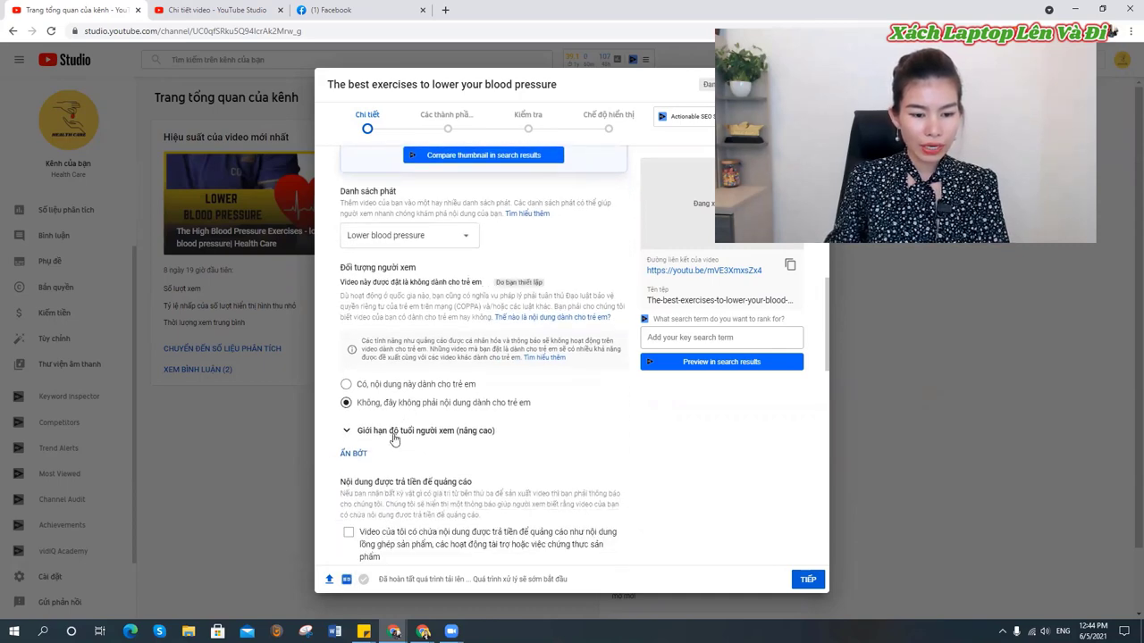
{"action": "scroll", "coordinate": [396, 438], "scroll_direction": "down", "scroll_amount": 1}
{"action": "scroll", "coordinate": [501, 447], "scroll_direction": "down", "scroll_amount": 6}
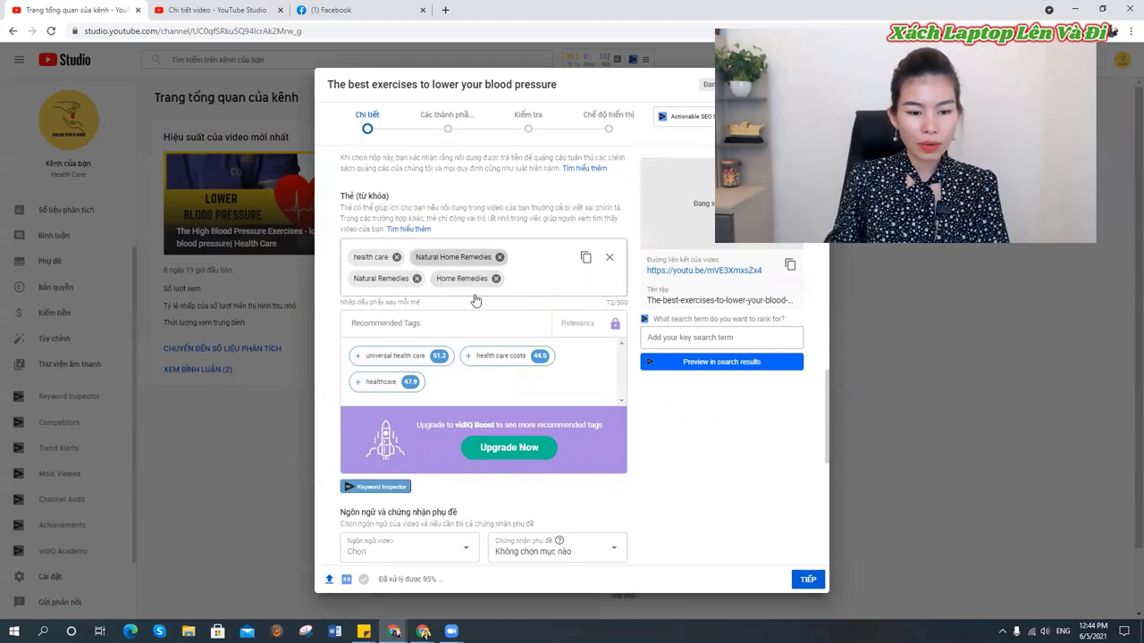
{"action": "scroll", "coordinate": [487, 402], "scroll_direction": "down", "scroll_amount": 6}
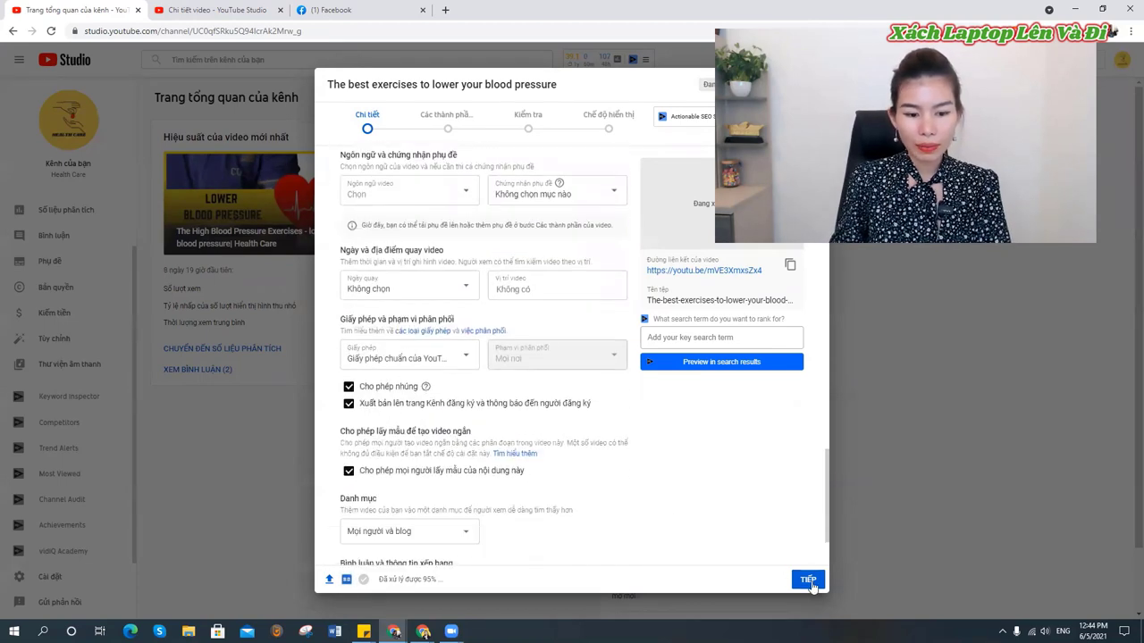
Go through the video elements and checks stages, set the video's visibility to private and save it.
{"action": "left_click", "coordinate": [807, 579]}
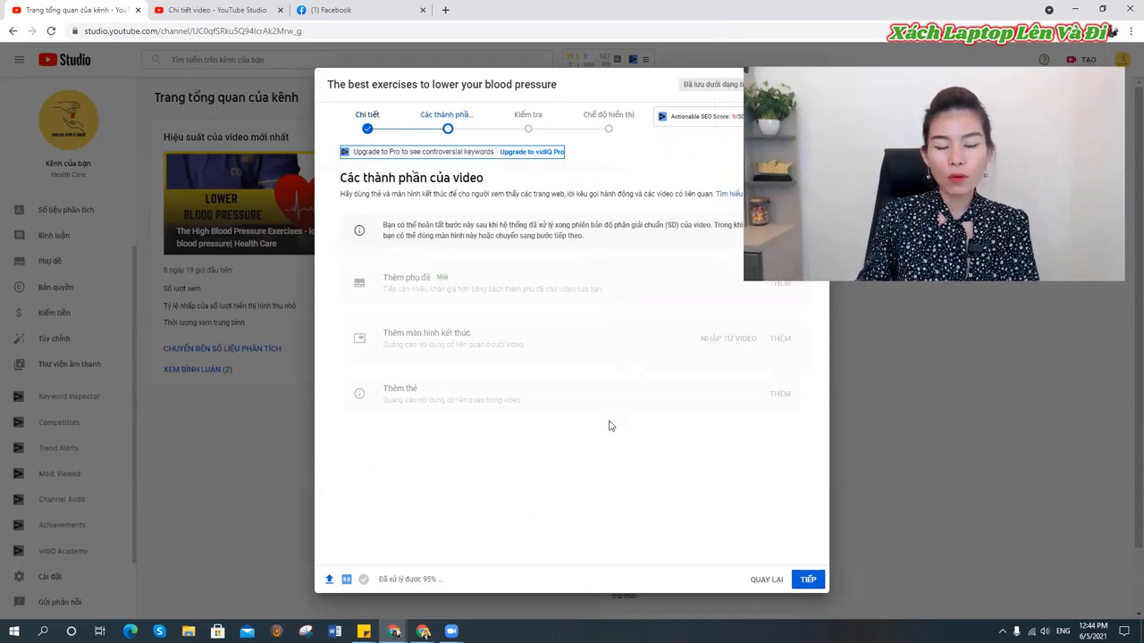
{"action": "left_click", "coordinate": [803, 588]}
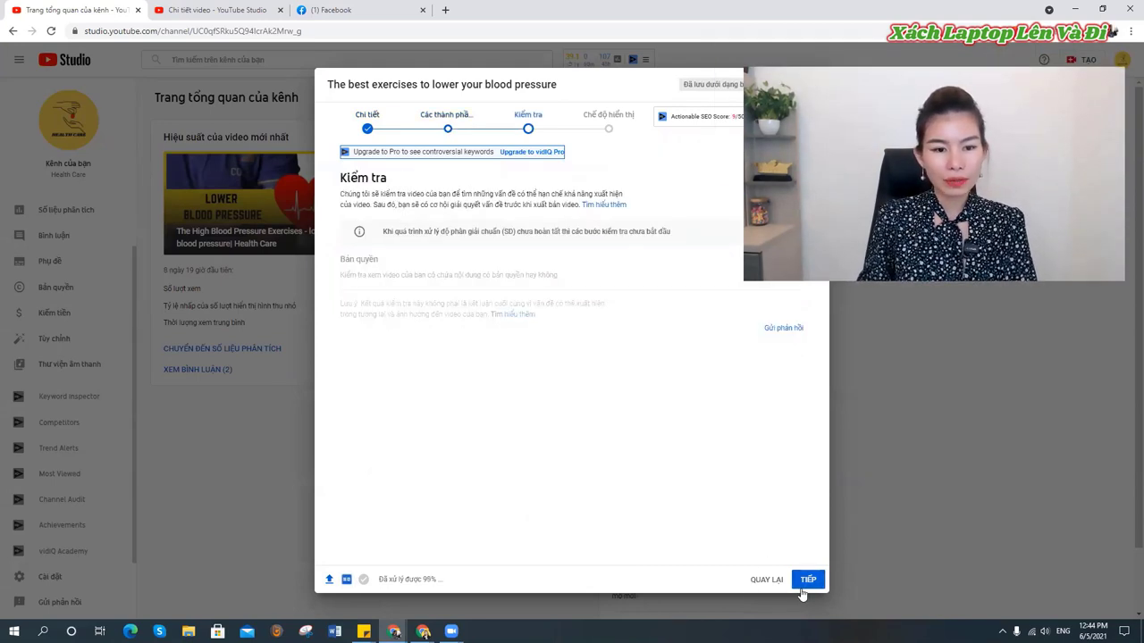
{"action": "left_click", "coordinate": [806, 580]}
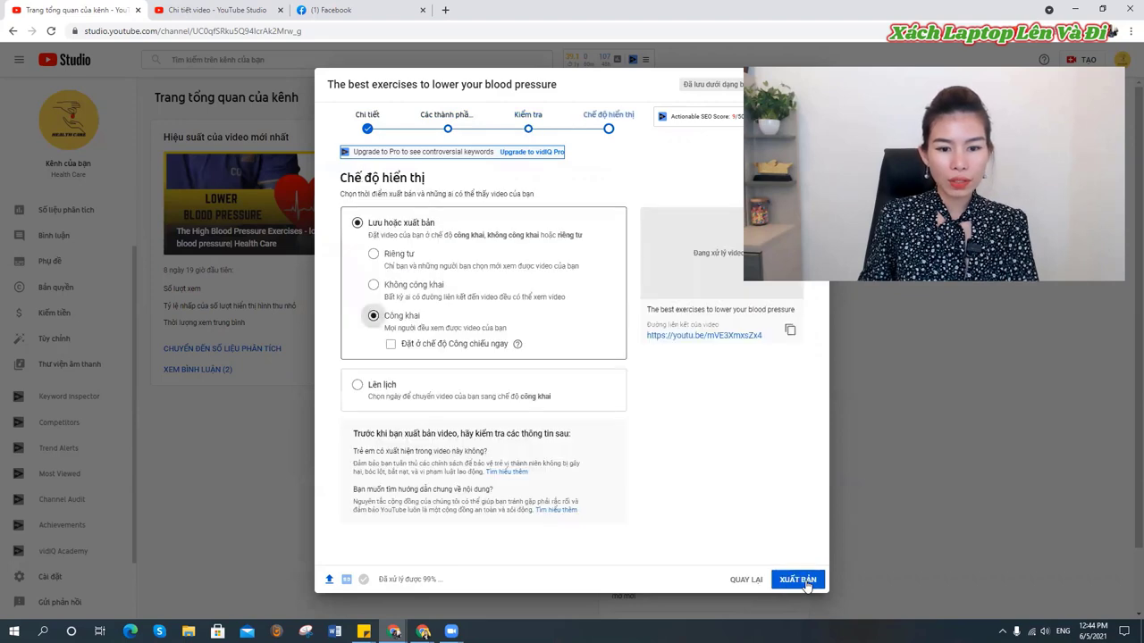
{"action": "left_click", "coordinate": [374, 284]}
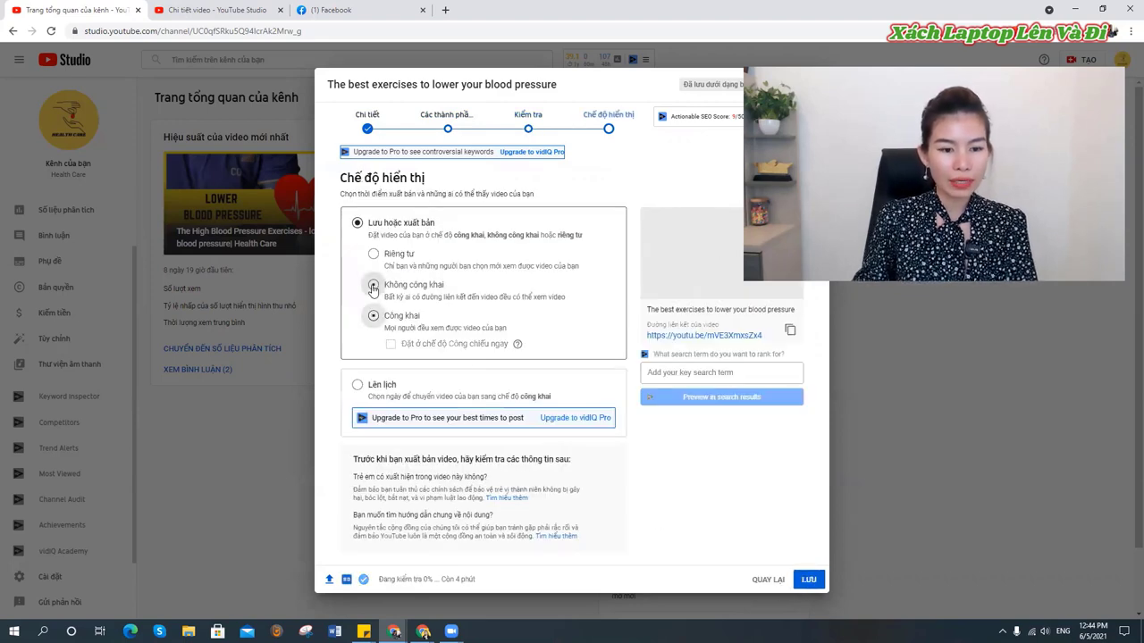
{"action": "left_click", "coordinate": [373, 255]}
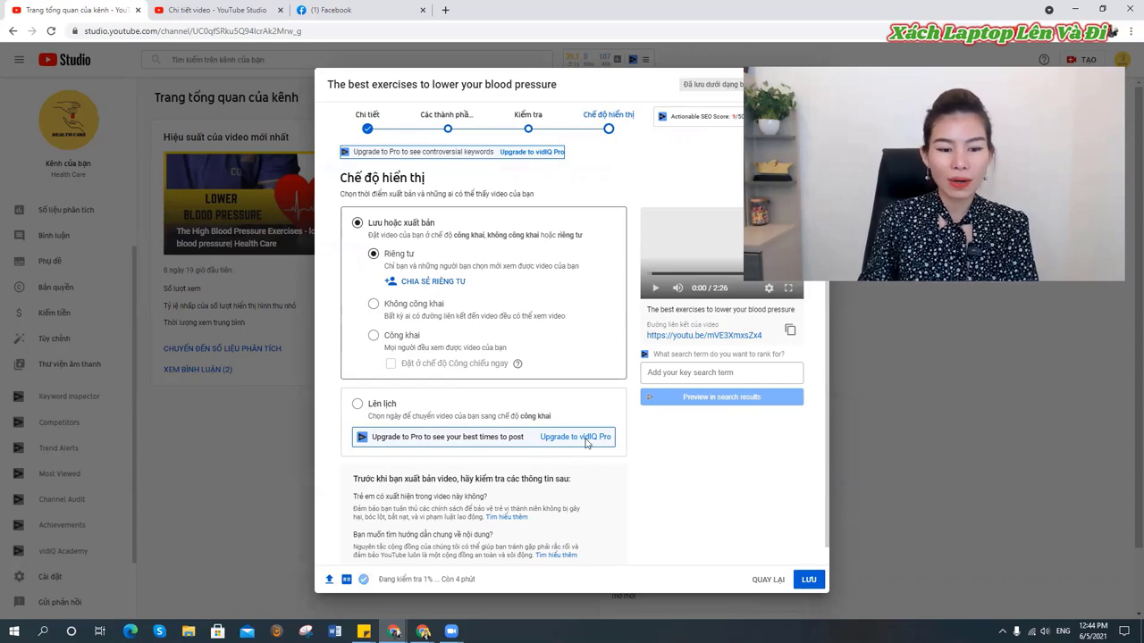
{"action": "scroll", "coordinate": [662, 500], "scroll_direction": "down", "scroll_amount": 2}
{"action": "left_click", "coordinate": [808, 579]}
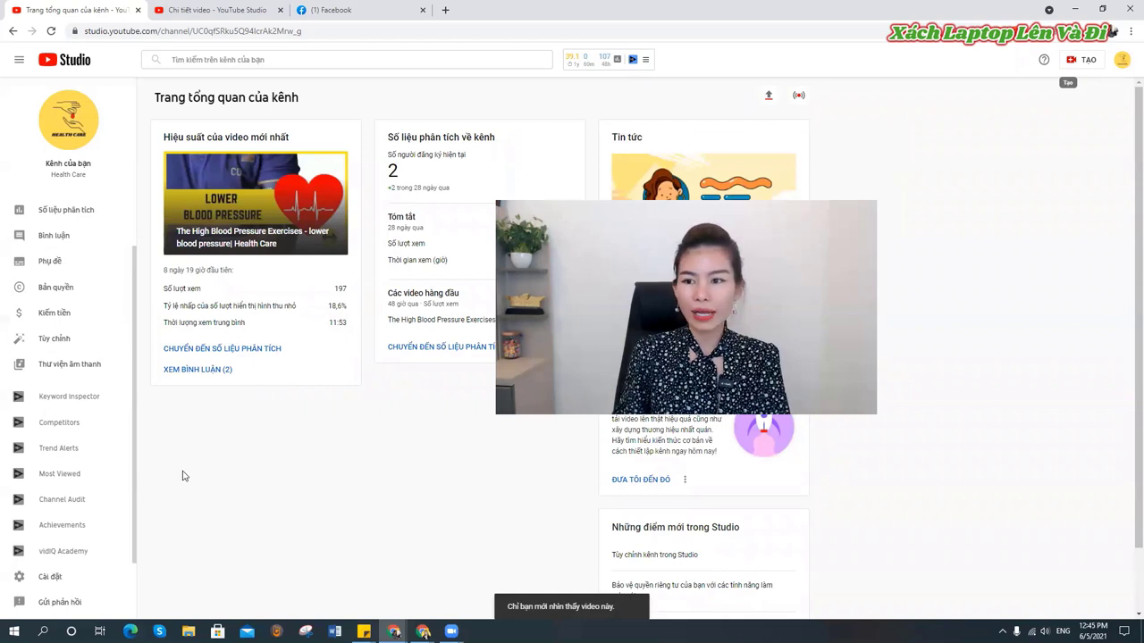
Examine the channel's public About page and reveal its business contact email.
{"action": "left_click", "coordinate": [1121, 62]}
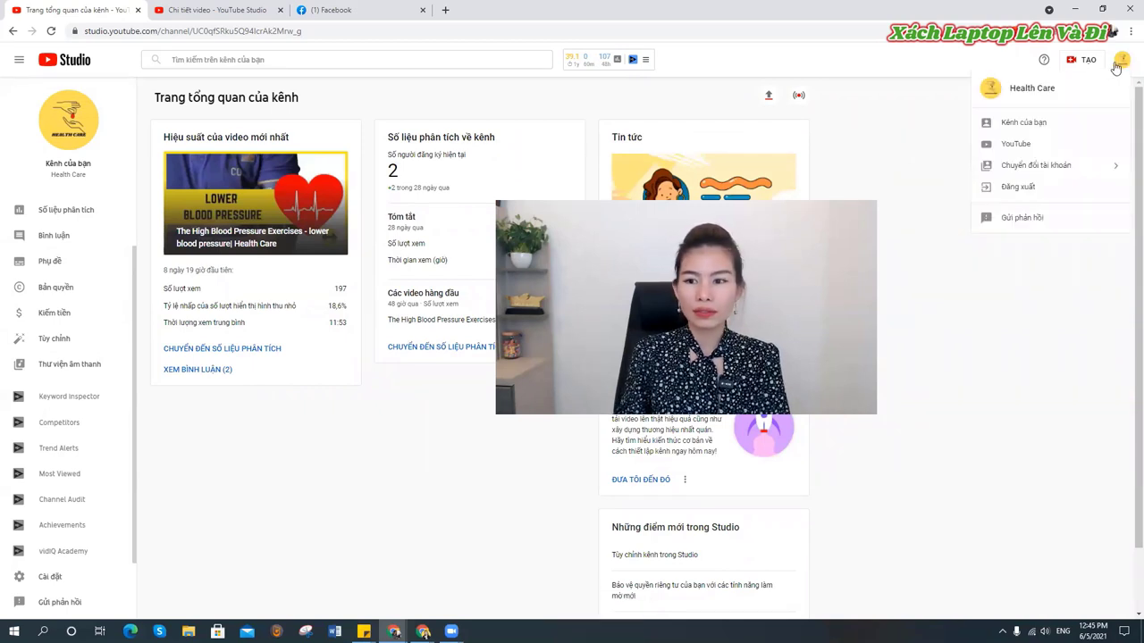
{"action": "left_click", "coordinate": [1047, 120]}
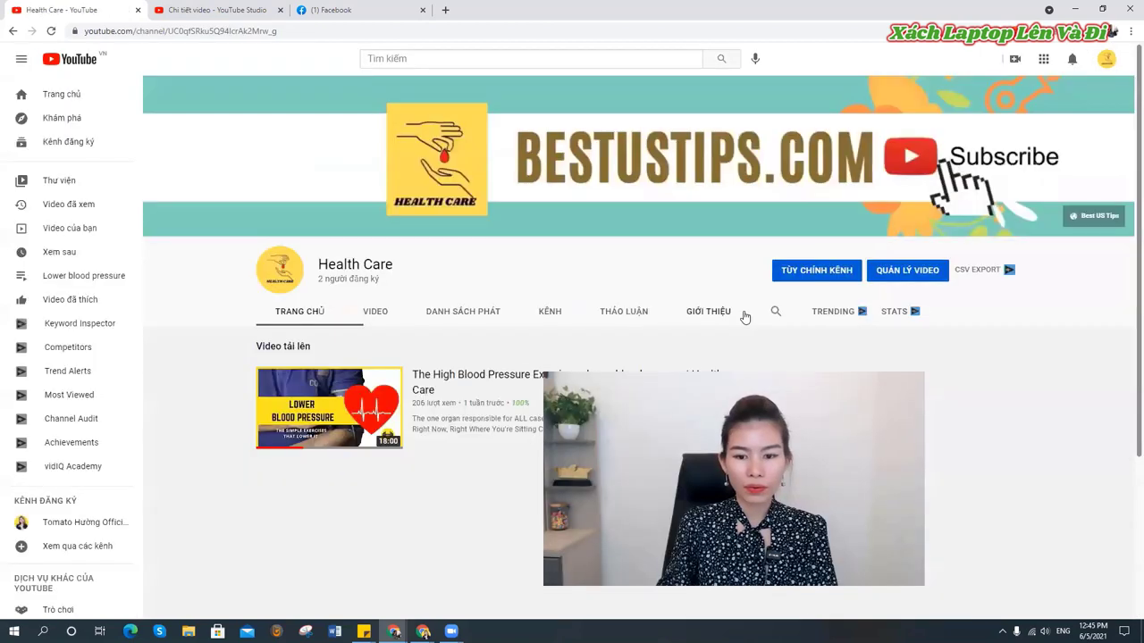
{"action": "left_click", "coordinate": [702, 292]}
{"action": "scroll", "coordinate": [545, 359], "scroll_direction": "down", "scroll_amount": 2}
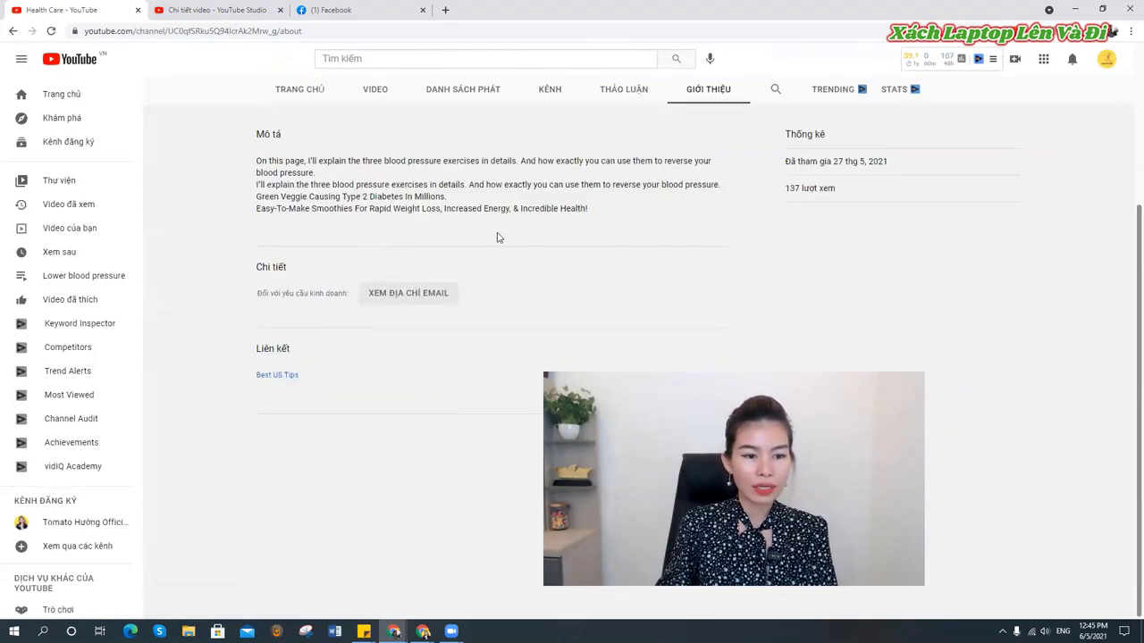
{"action": "left_click", "coordinate": [408, 296]}
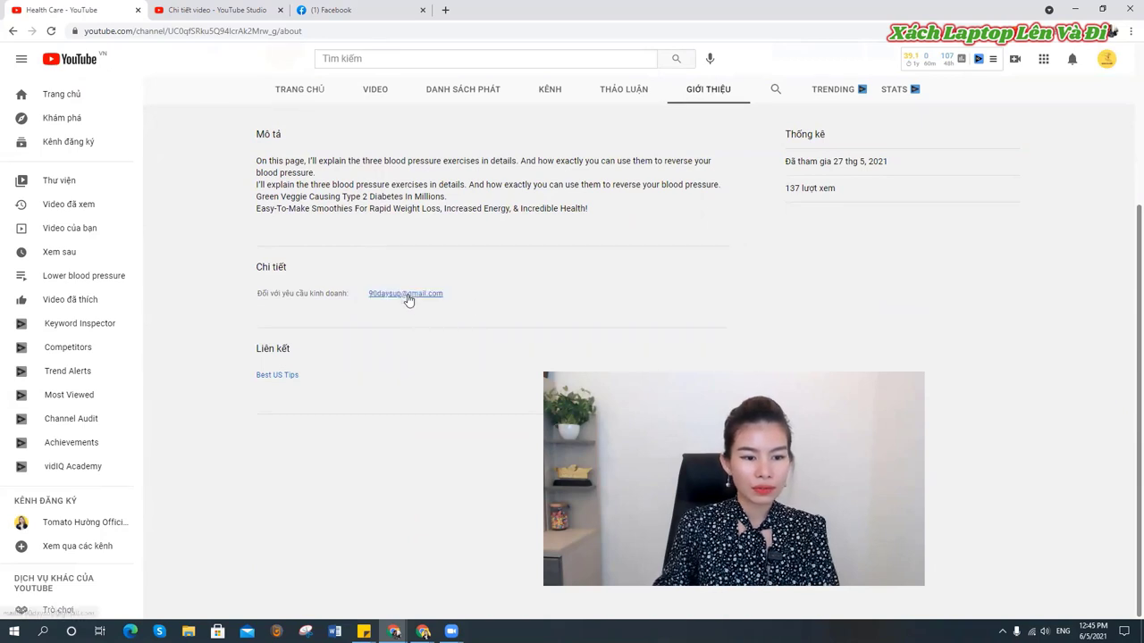
{"action": "scroll", "coordinate": [759, 198], "scroll_direction": "up", "scroll_amount": 2}
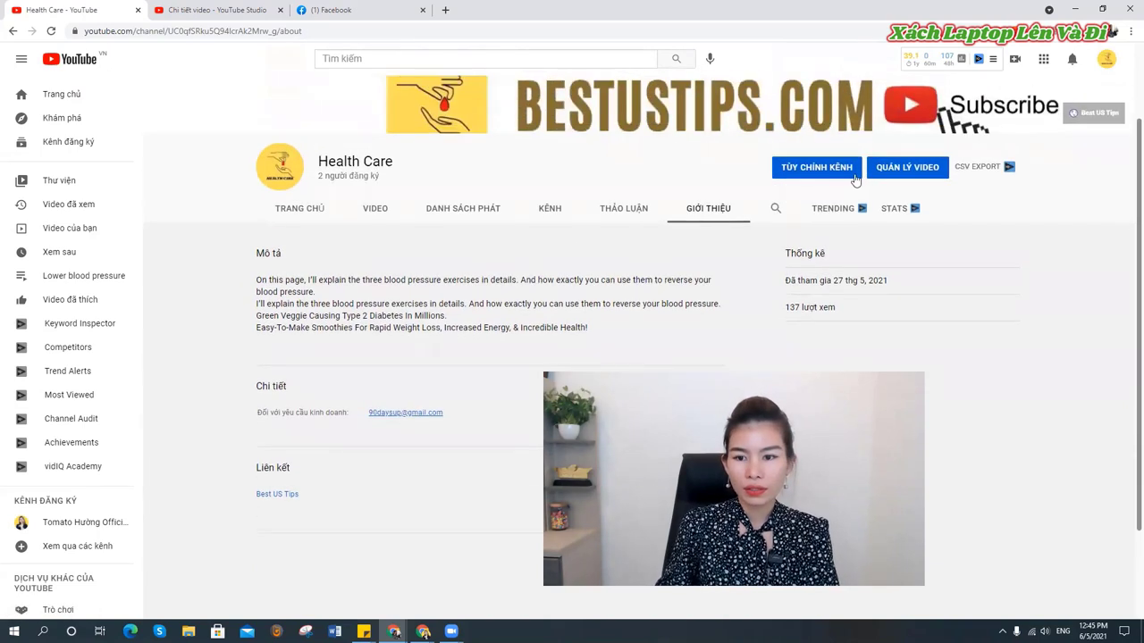
Open the channel customization's basic info and start editing the channel description.
{"action": "left_click", "coordinate": [812, 170]}
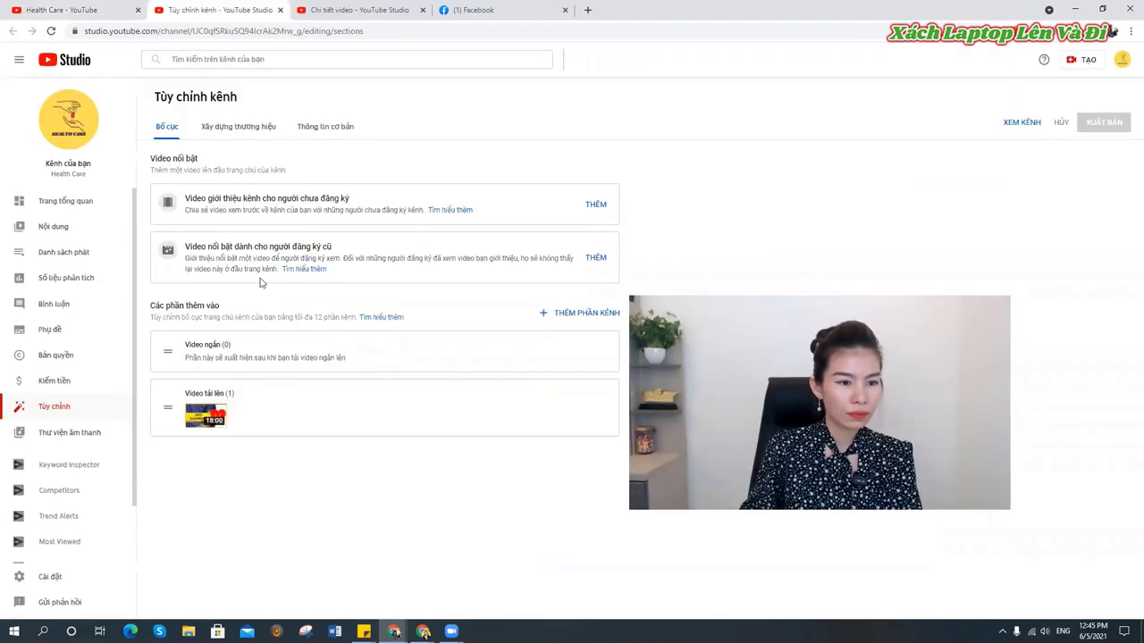
{"action": "left_click", "coordinate": [226, 134]}
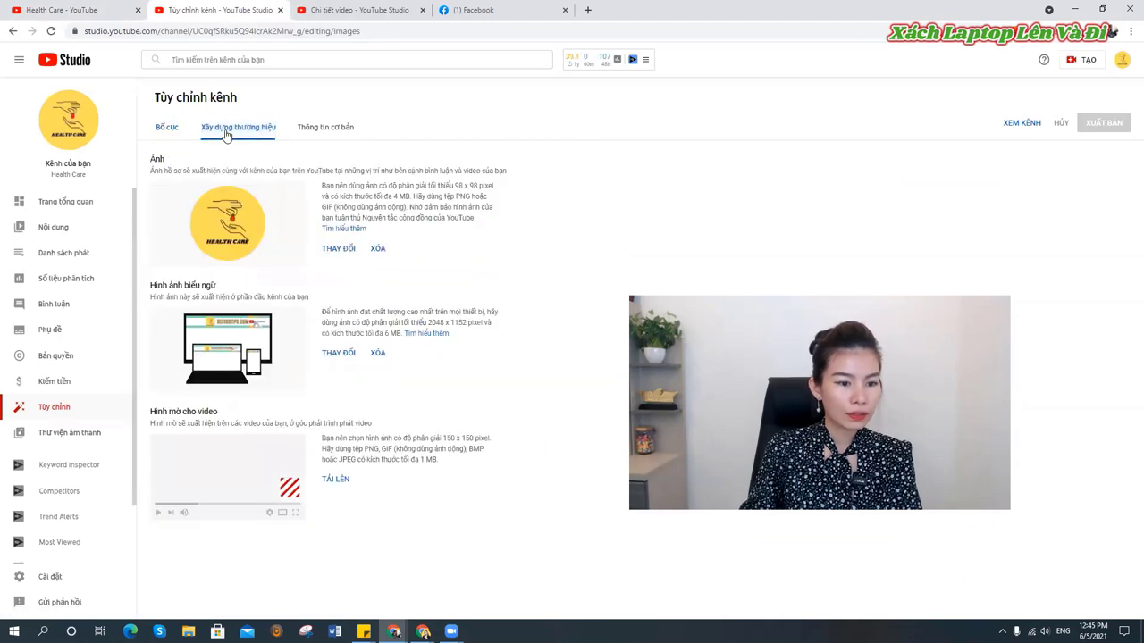
{"action": "left_click", "coordinate": [301, 132]}
{"action": "left_click", "coordinate": [357, 286]}
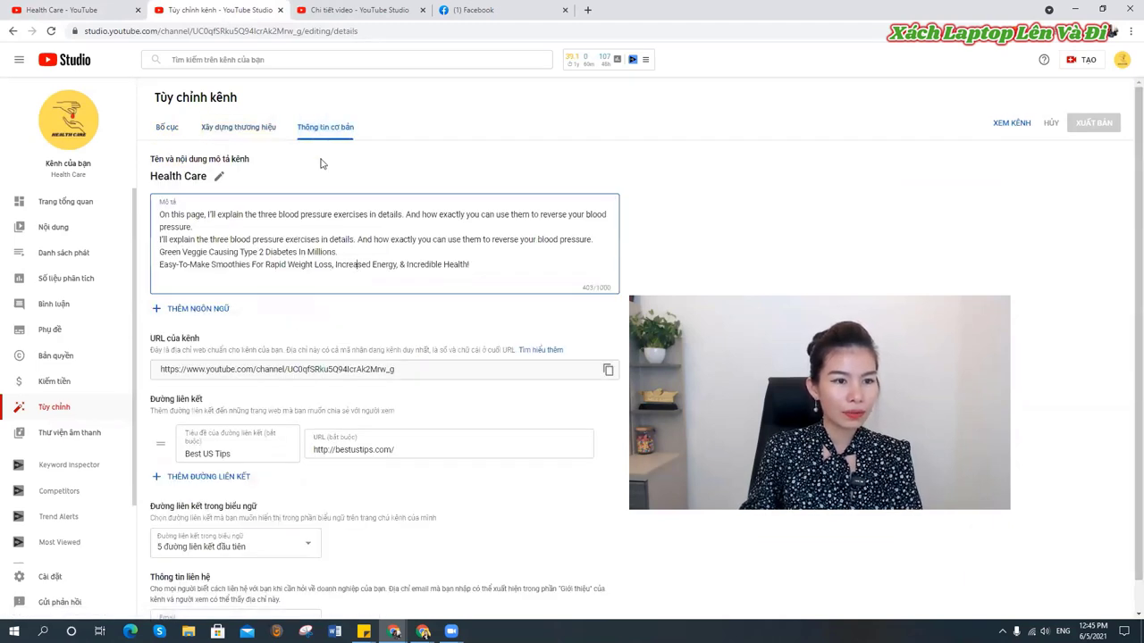
Copy the paragraph under "Mô tả kênh" from the Google Docs document and return to YouTube Studio.
{"action": "key", "text": "alt+Tab"}
{"action": "left_click", "coordinate": [485, 370]}
{"action": "scroll", "coordinate": [474, 407], "scroll_direction": "down", "scroll_amount": 2}
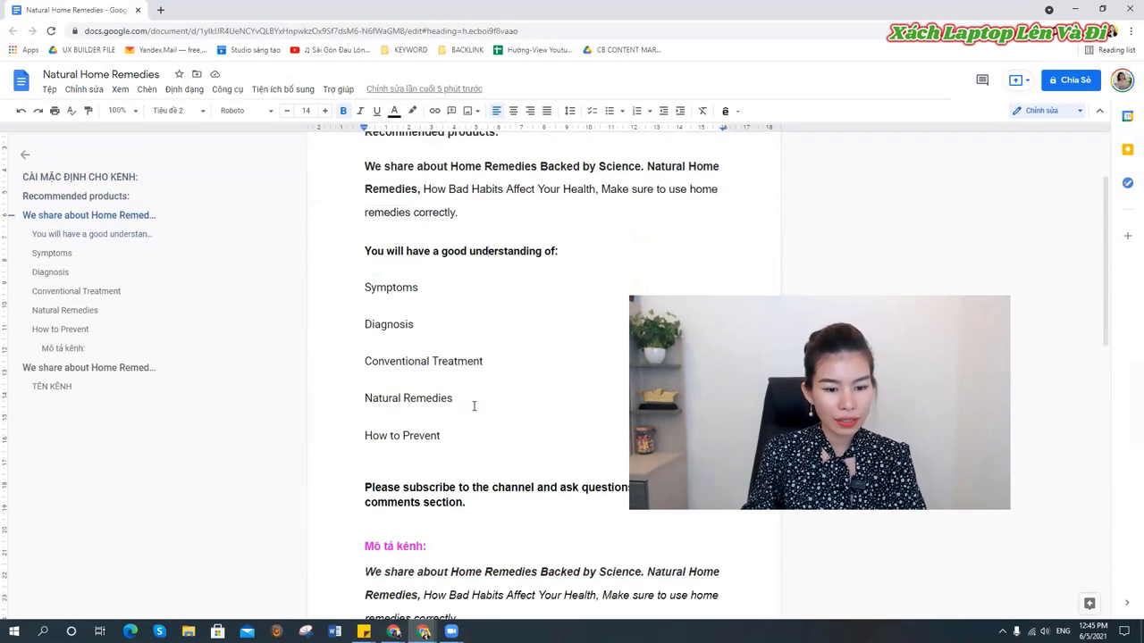
{"action": "scroll", "coordinate": [473, 406], "scroll_direction": "down", "scroll_amount": 2}
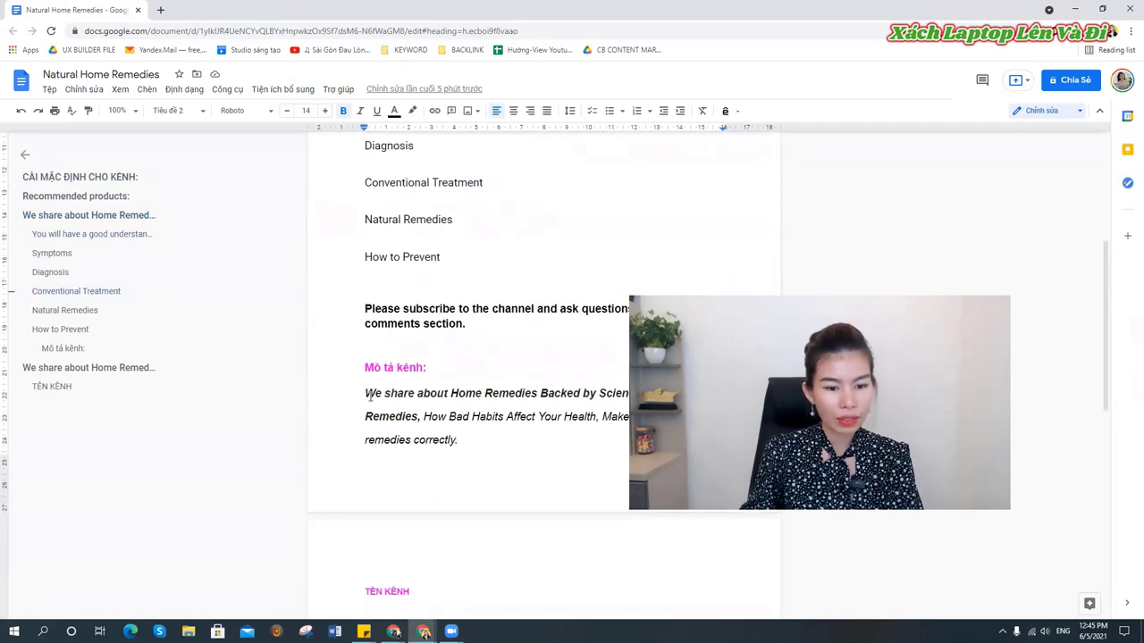
{"action": "left_click_drag", "start_coordinate": [365, 393], "coordinate": [469, 440]}
{"action": "key", "text": "alt+Tab"}
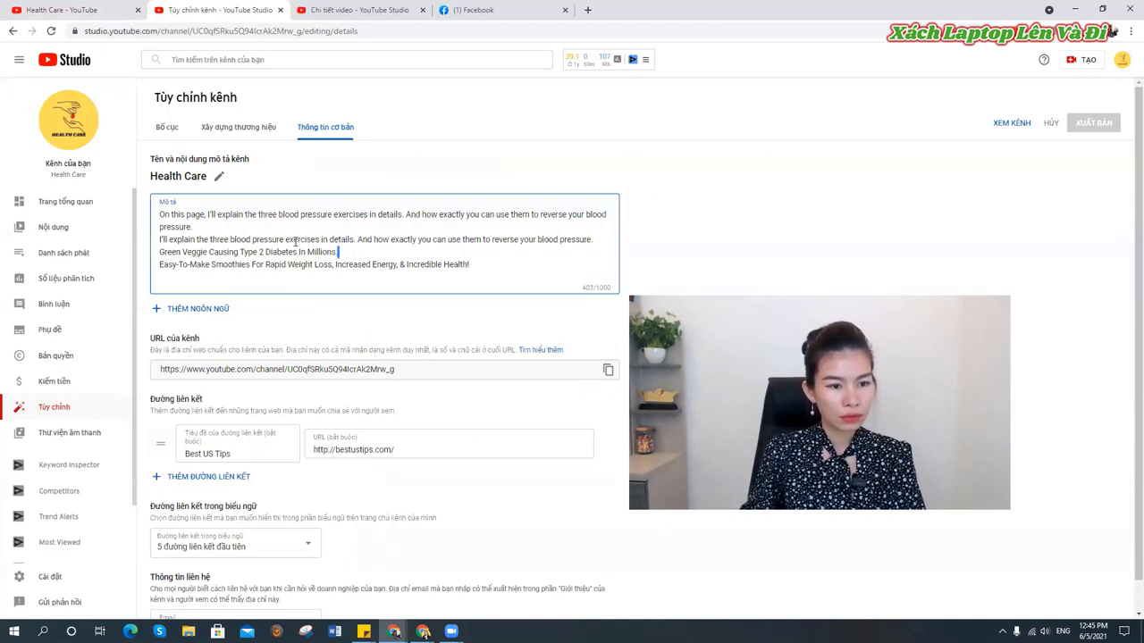
Replace the channel description above the "Easy-To-Make Smoothies" line with the copied home remedies paragraph and publish the changes.
{"action": "left_click_drag", "start_coordinate": [338, 252], "coordinate": [140, 216]}
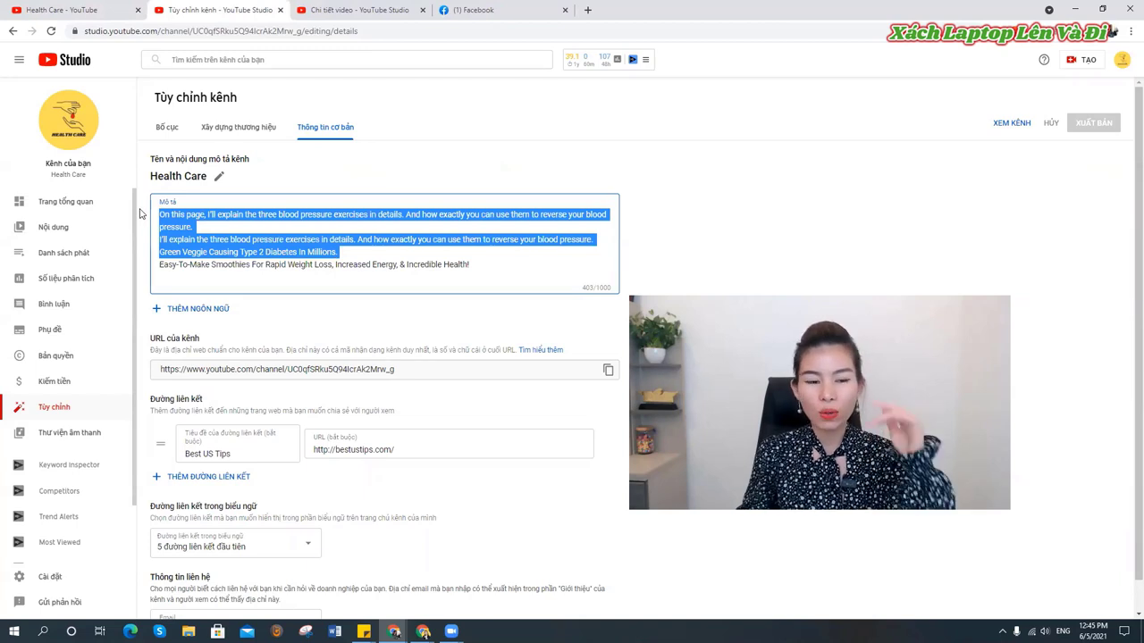
{"action": "type", "text": "We share about Home Remedies Backed by Science. Natural Home Remedies, How Bad Habits Affect Your Health, Make sure to use home remedies correctly."}
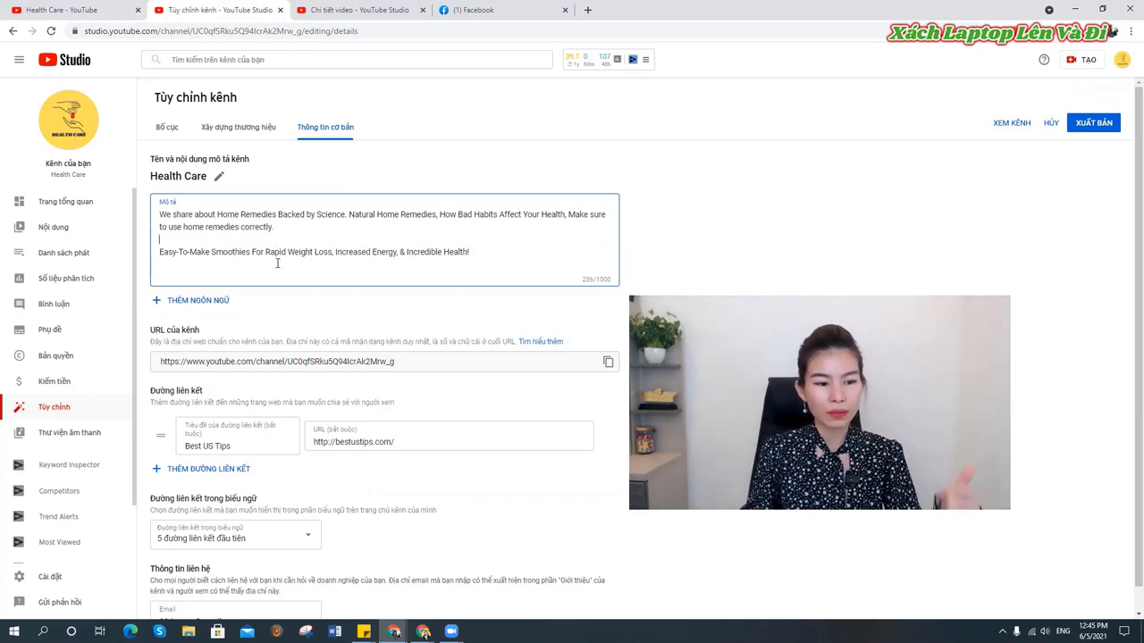
{"action": "scroll", "coordinate": [305, 411], "scroll_direction": "down", "scroll_amount": 1}
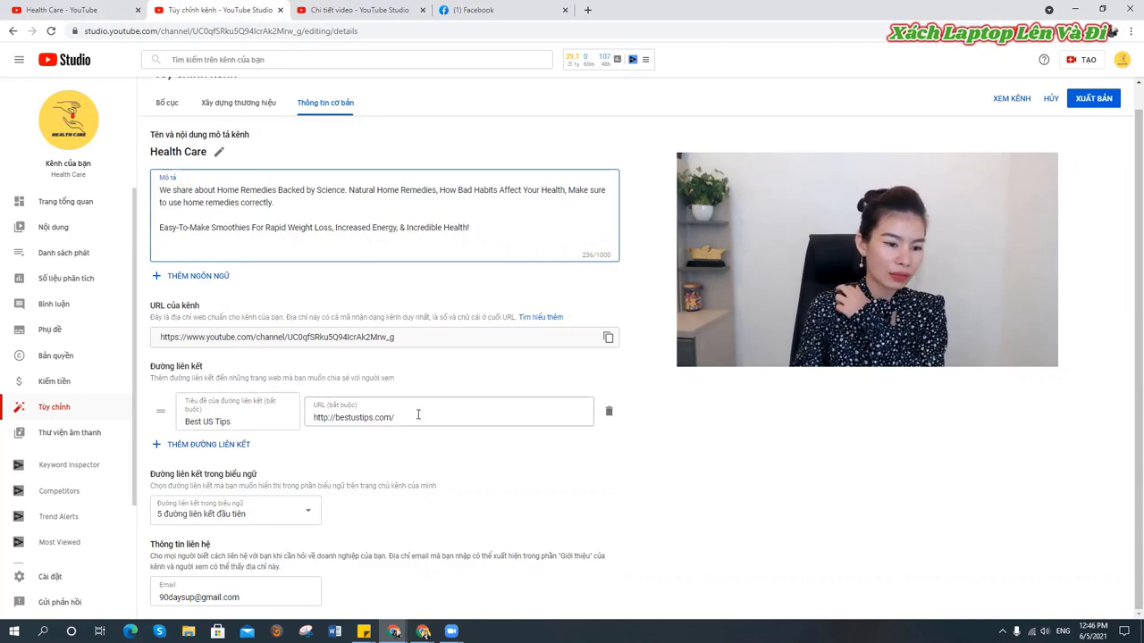
{"action": "left_click", "coordinate": [1087, 103]}
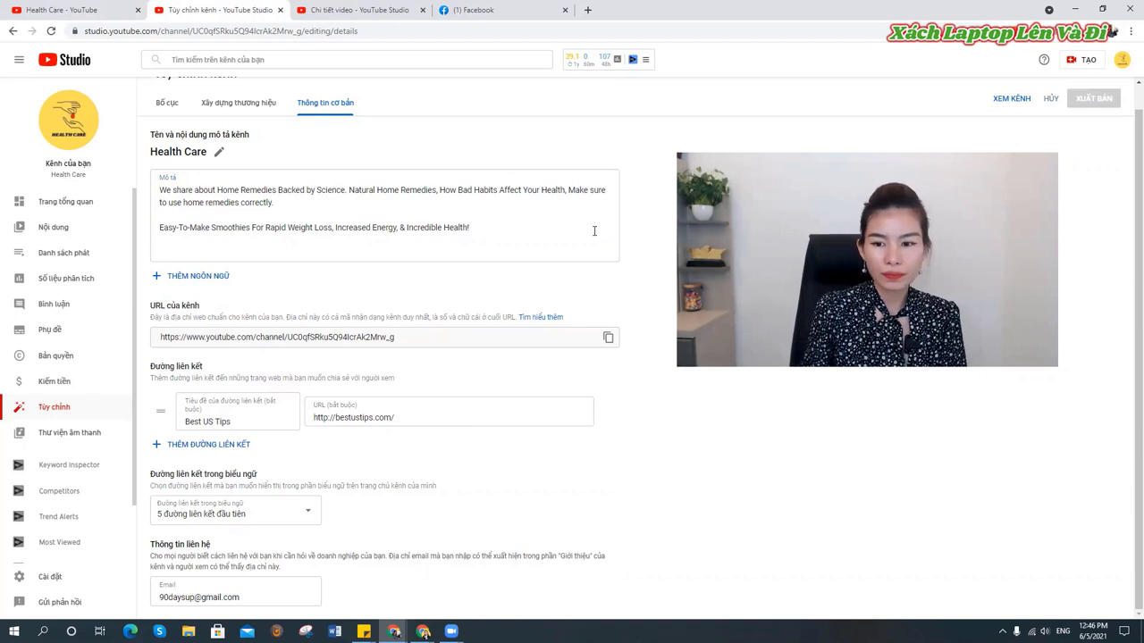